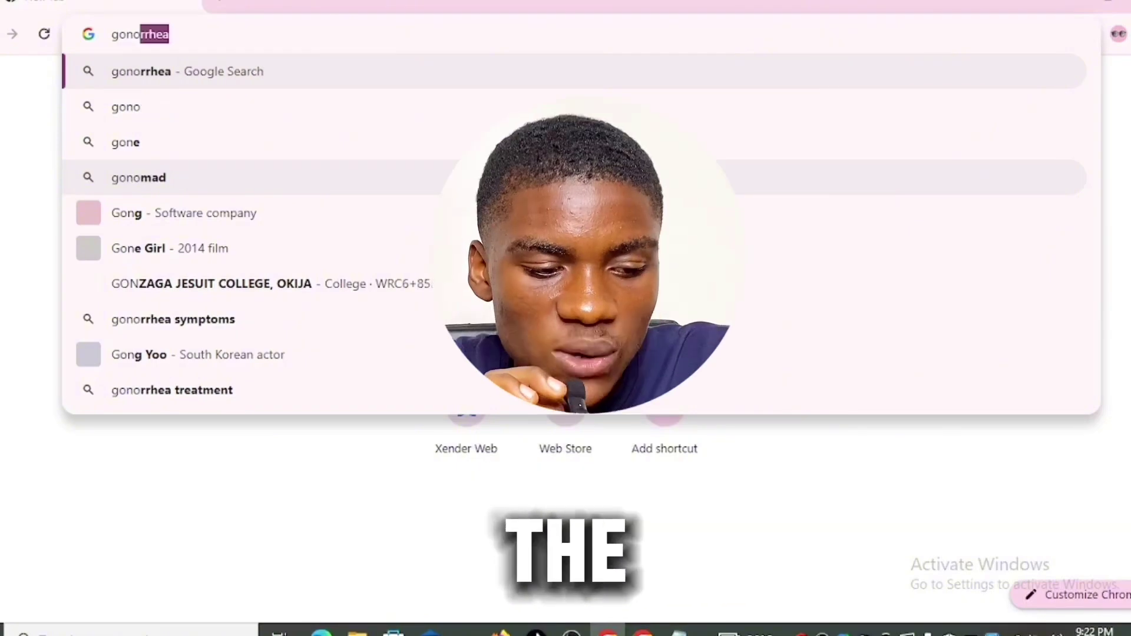
# Step: Search Google for 'gonomad', open the GoNomad site and scroll down to its integrations section
pyautogui.write('m')
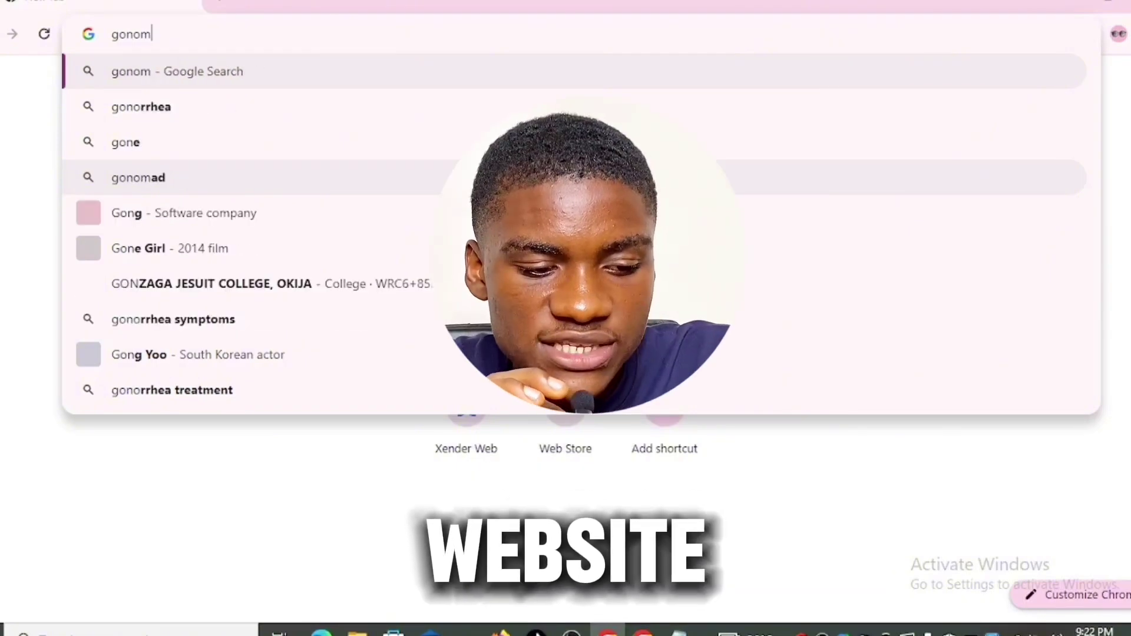
pyautogui.write('ad')
pyautogui.press('Return')
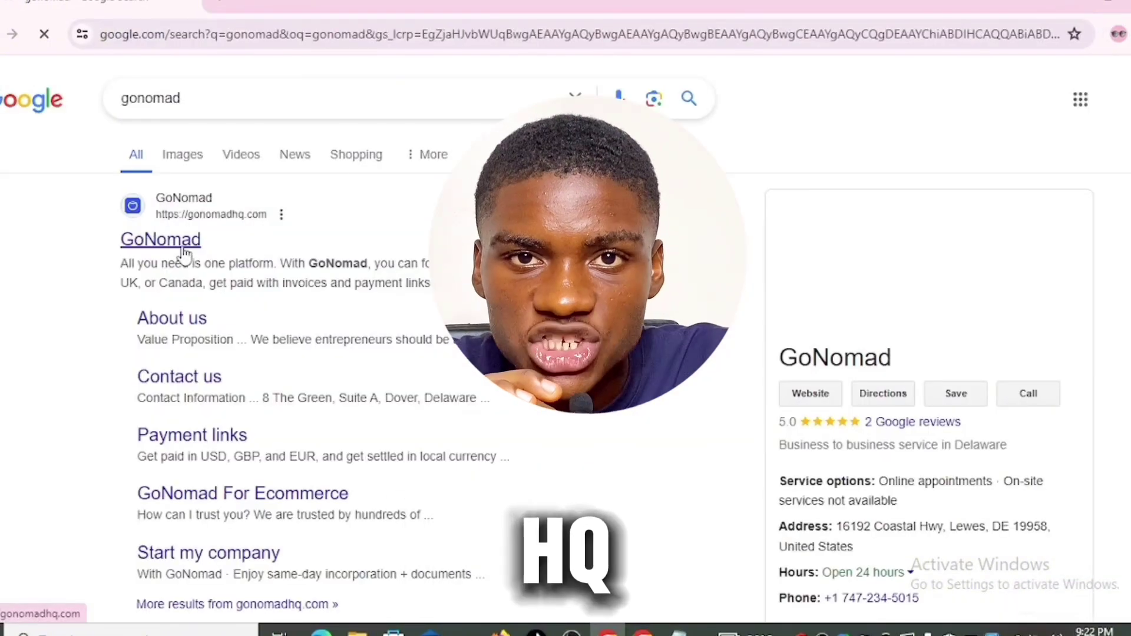
pyautogui.click(183, 254)
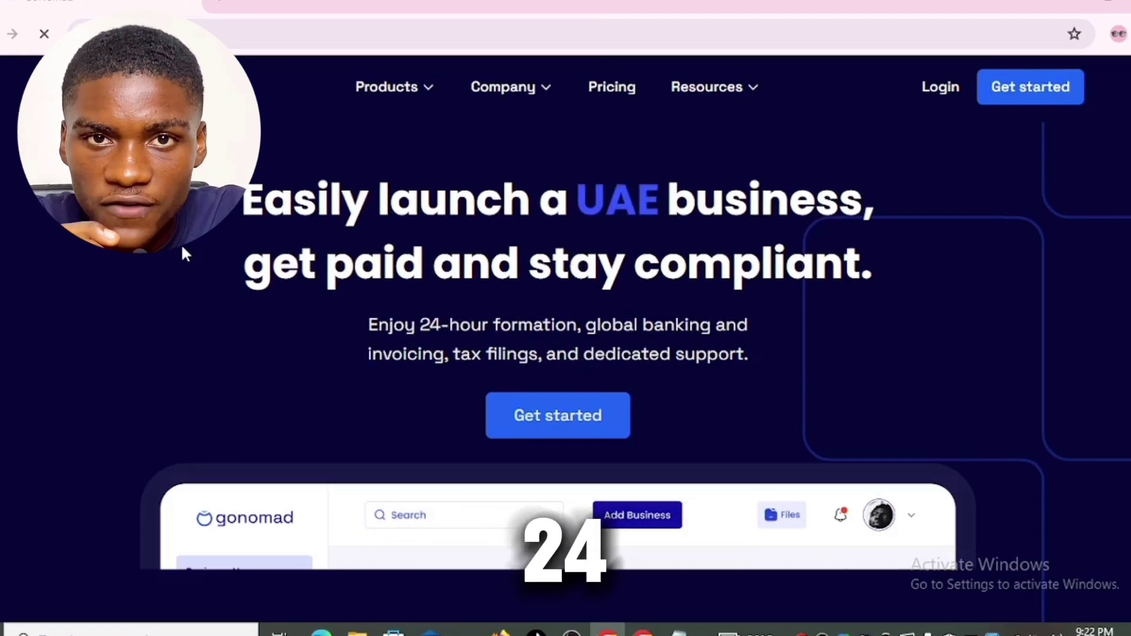
pyautogui.scroll(-10, 184, 253)
pyautogui.scroll(-3, 565, 383)
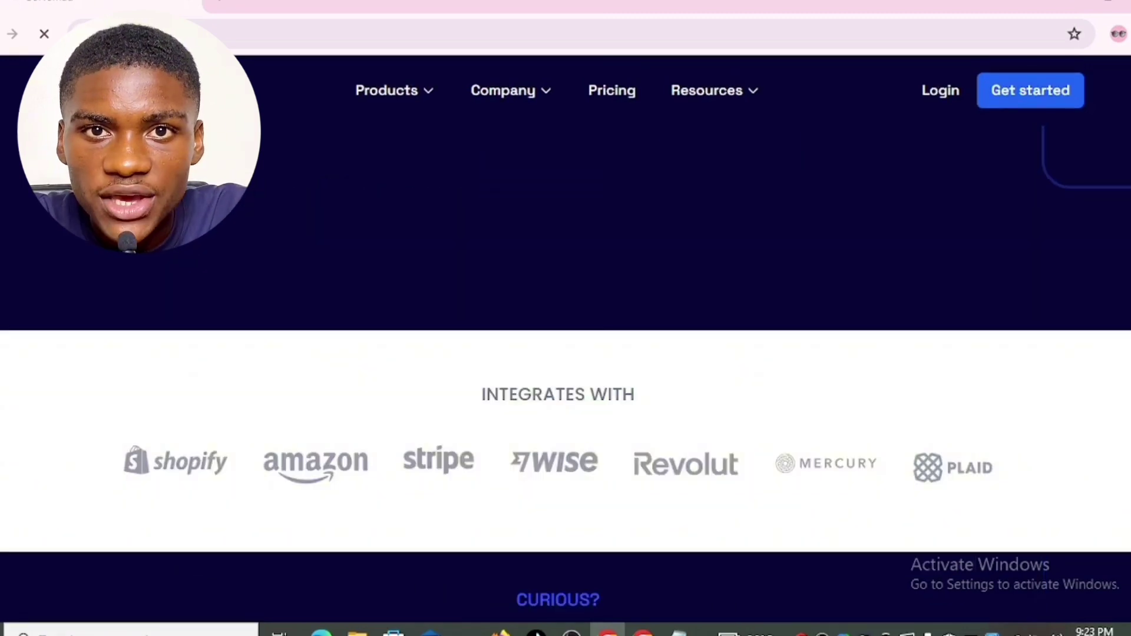
pyautogui.scroll(-1, 565, 383)
pyautogui.scroll(-1, 566, 383)
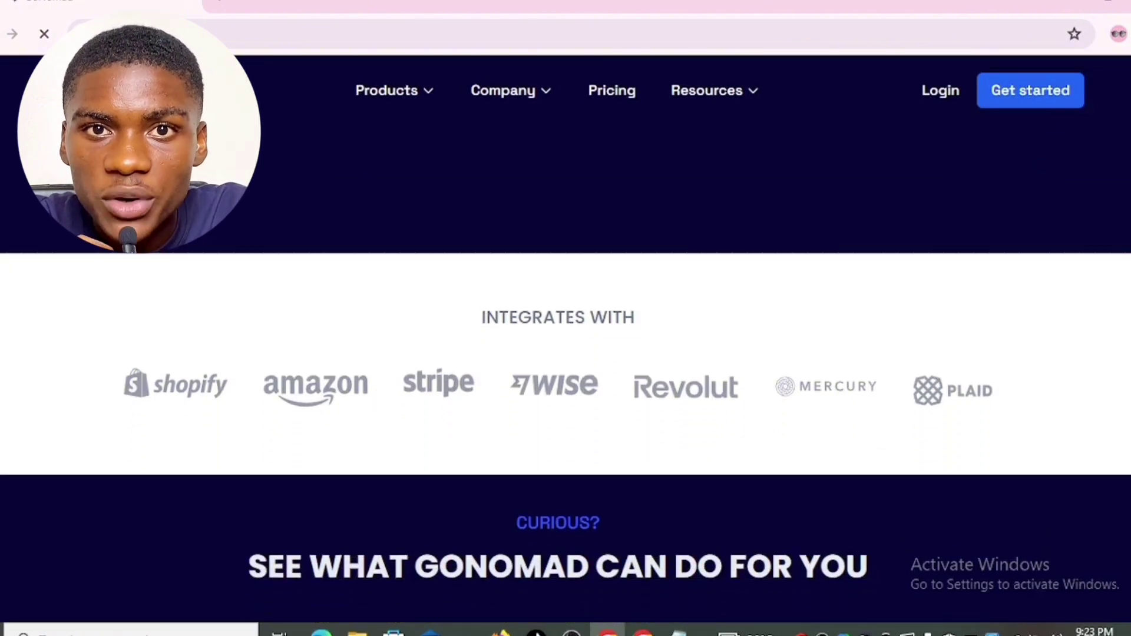
pyautogui.scroll(-1, 566, 383)
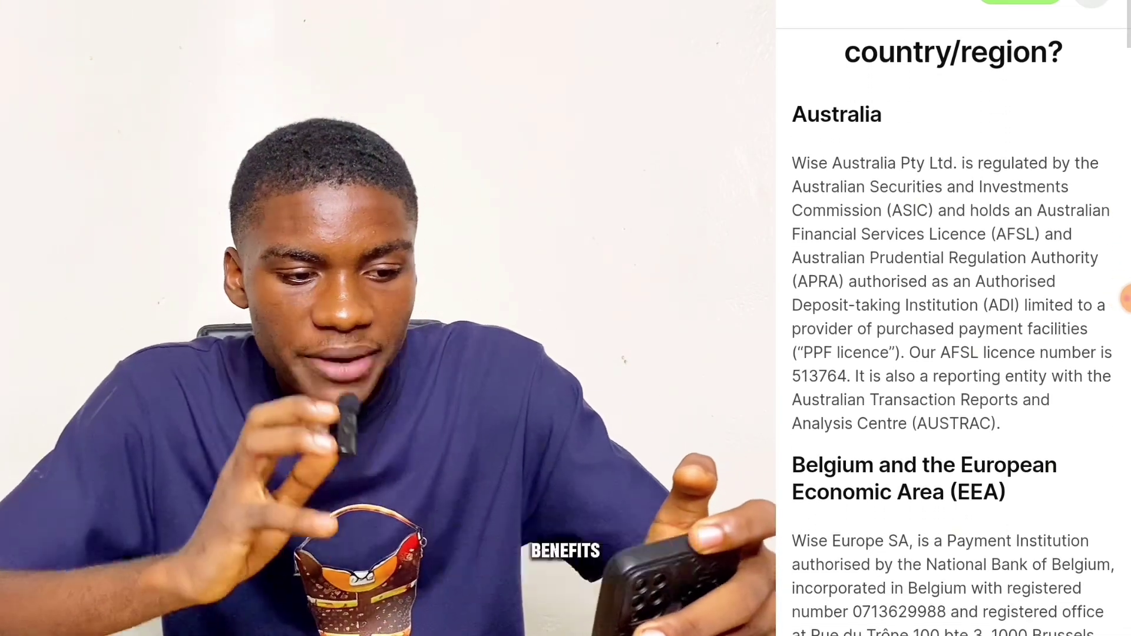
pyautogui.scroll(-15, 953, 318)
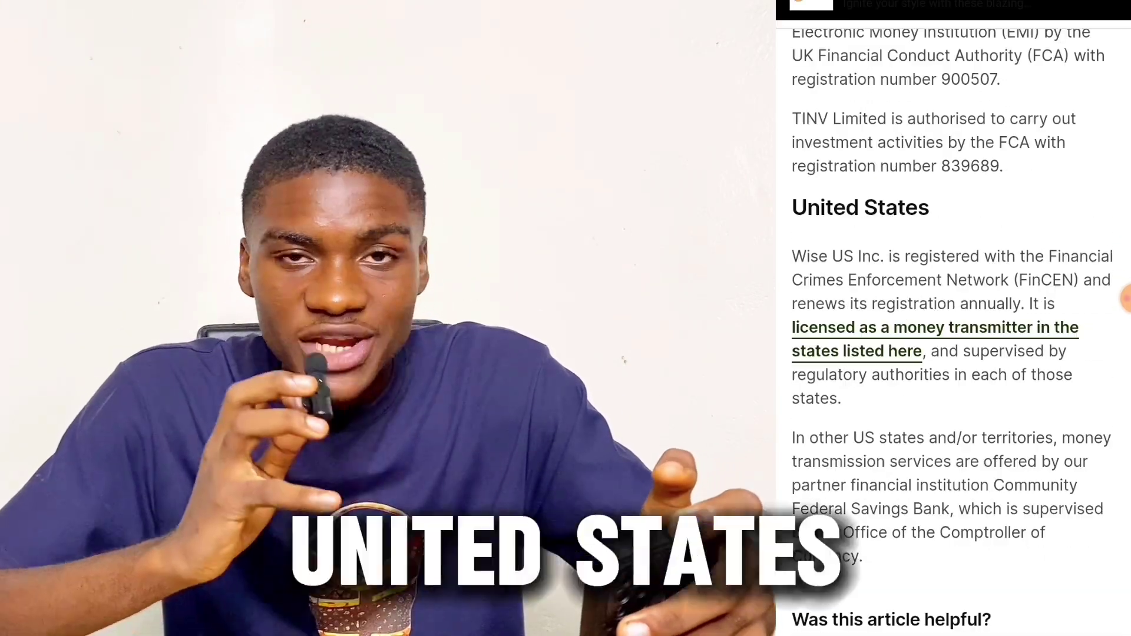
pyautogui.scroll(-2, 954, 319)
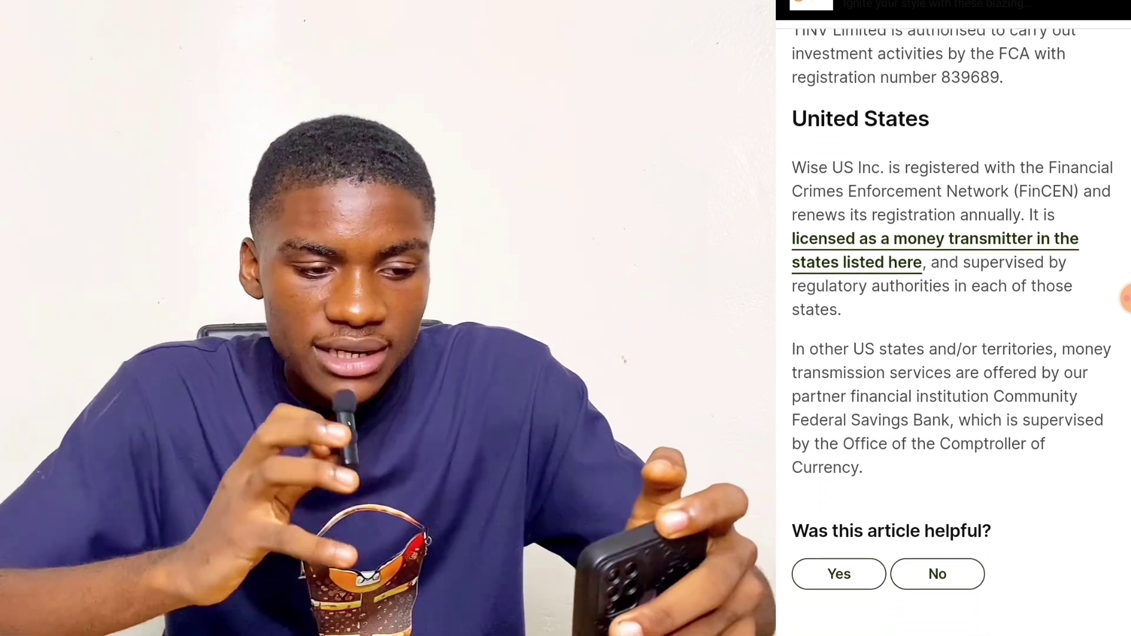
pyautogui.scroll(5, 954, 319)
pyautogui.scroll(12, 953, 318)
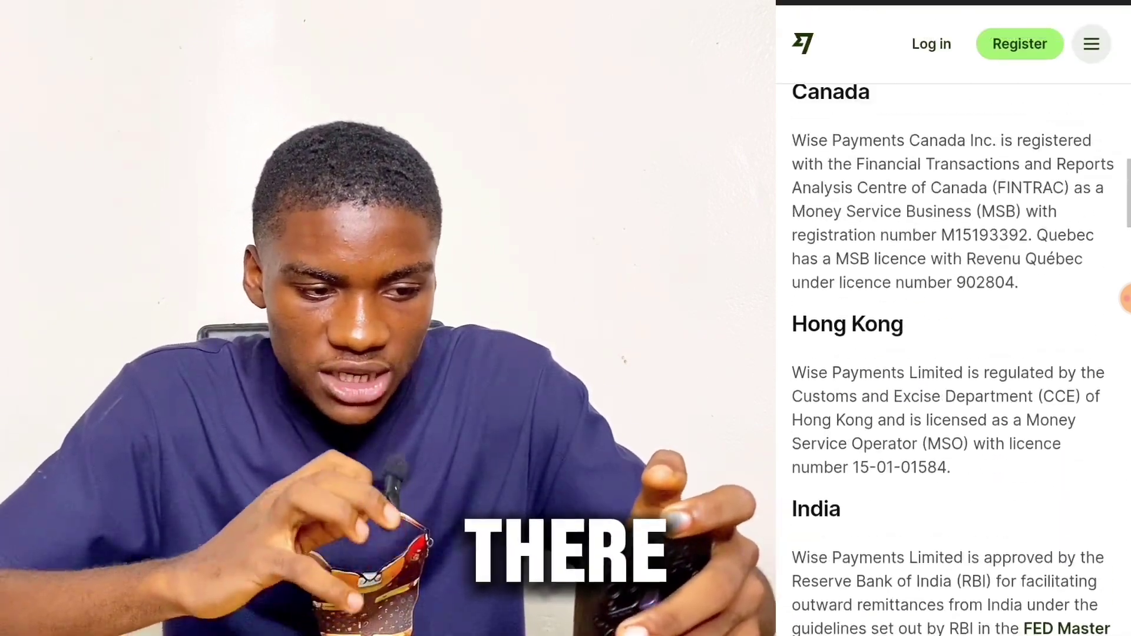
pyautogui.scroll(6, 953, 318)
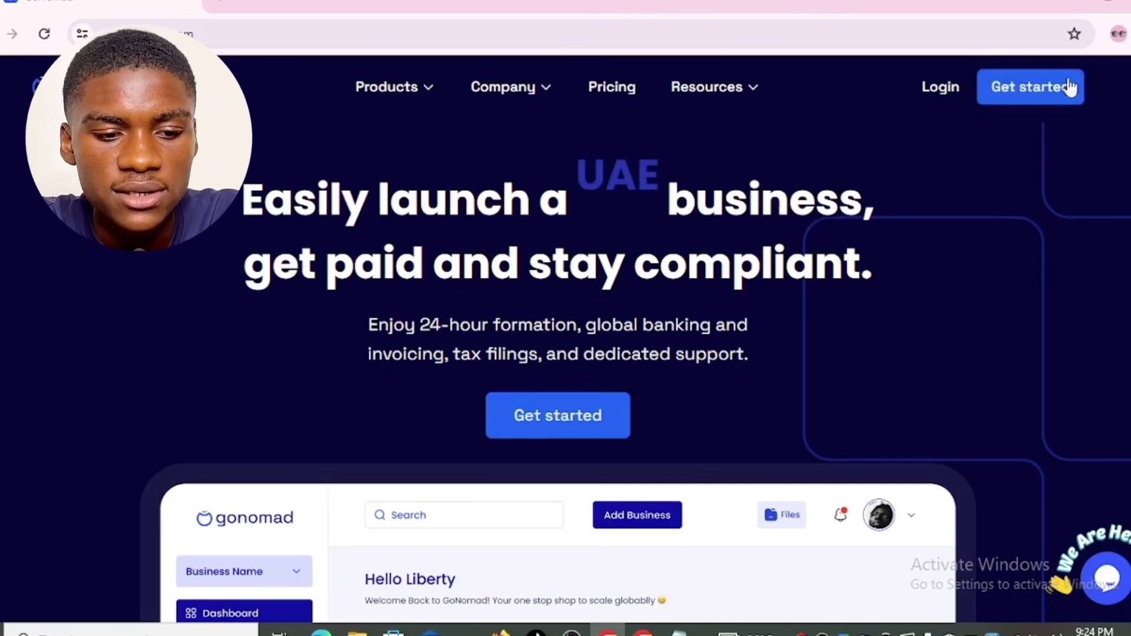
# Step: Sign up for a GoNomad account with Google after agreeing to the terms and privacy policy
pyautogui.click(1027, 86)
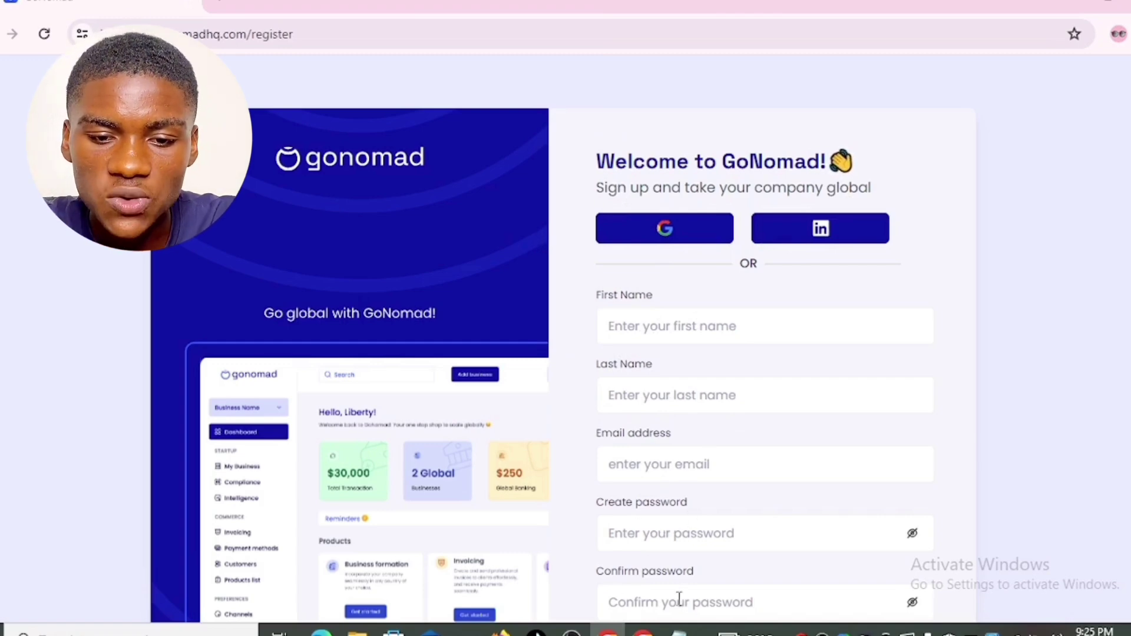
pyautogui.scroll(-3, 679, 598)
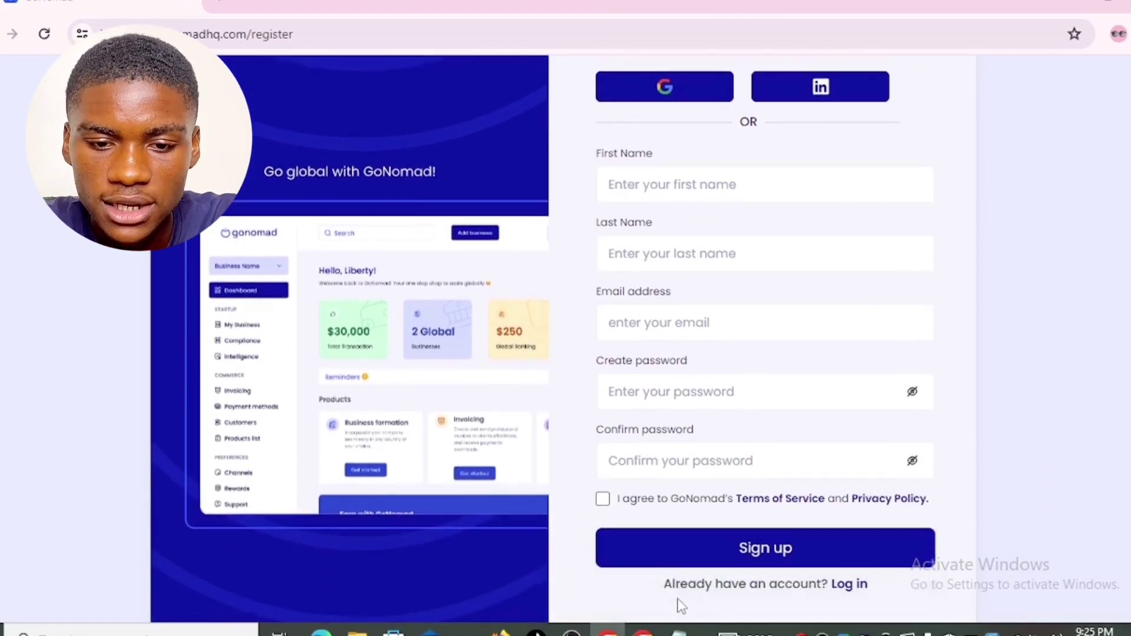
pyautogui.click(601, 499)
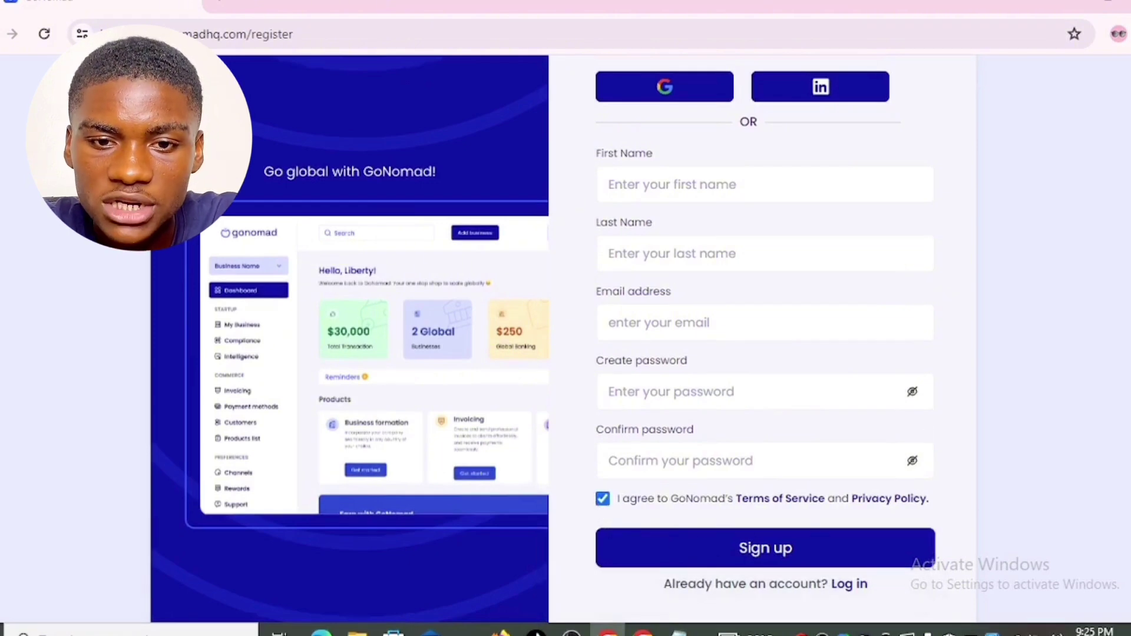
pyautogui.scroll(3, 538, 229)
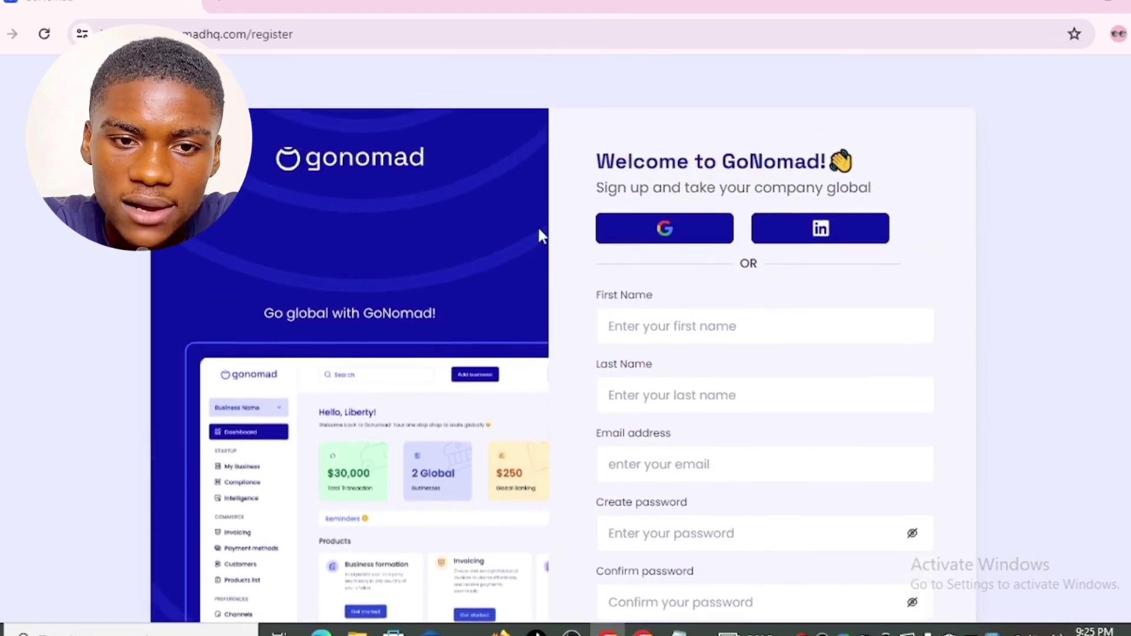
pyautogui.click(665, 241)
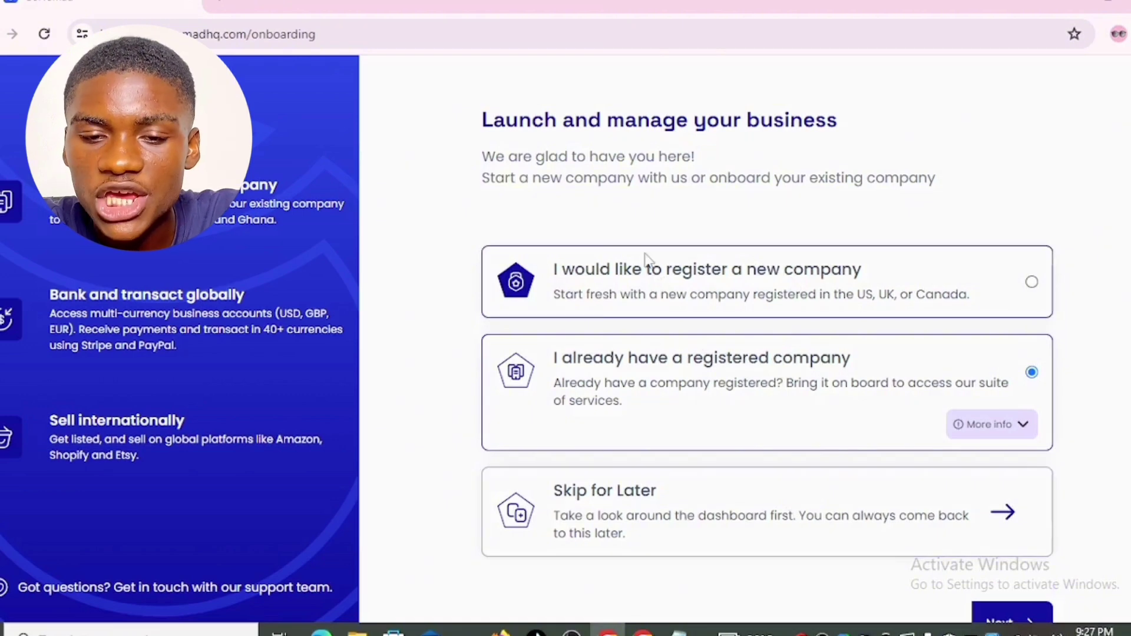
# Step: Select 'I would like to register a new company' and continue to the incorporation-country step
pyautogui.click(715, 273)
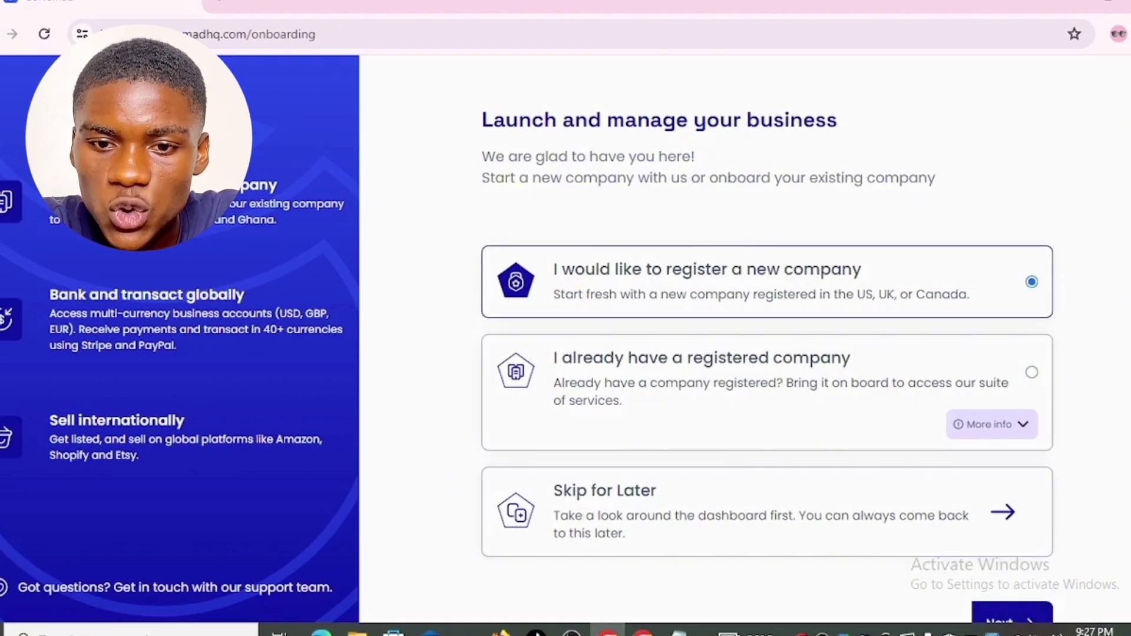
pyautogui.scroll(-1, 1012, 589)
pyautogui.click(1035, 599)
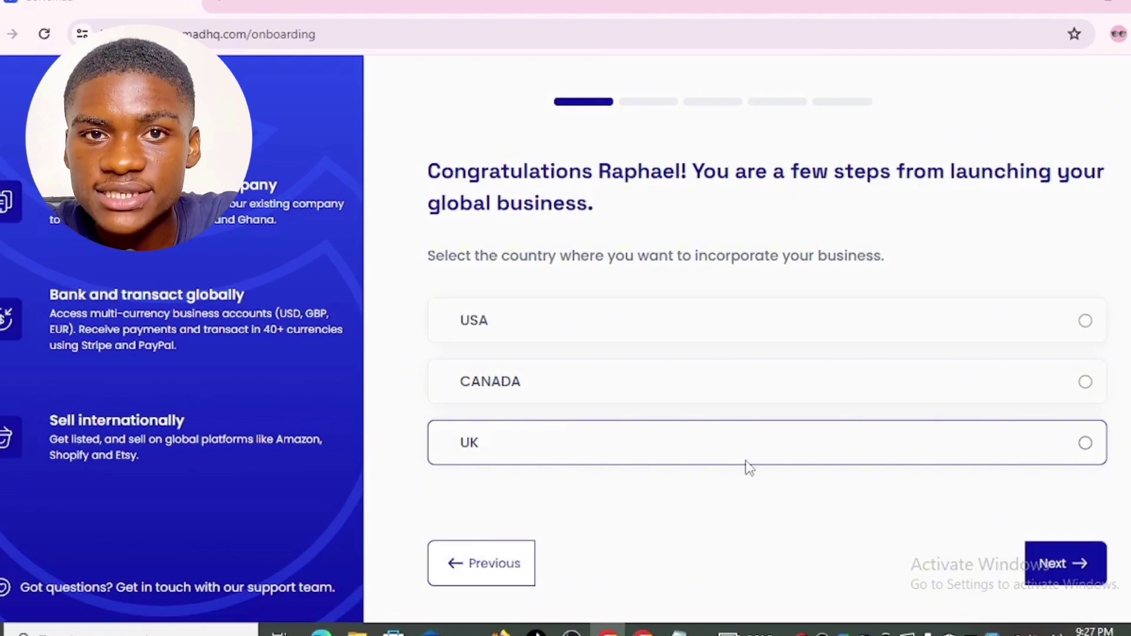
# Step: Choose UK as the country and England as the state, moving on to company naming
pyautogui.click(983, 432)
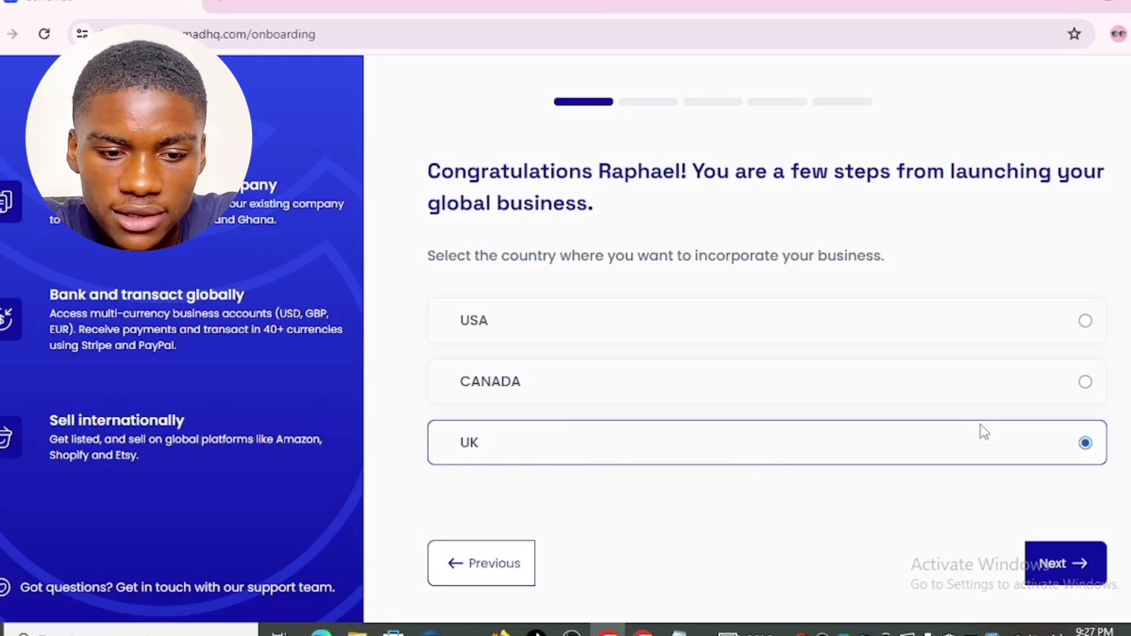
pyautogui.click(1085, 570)
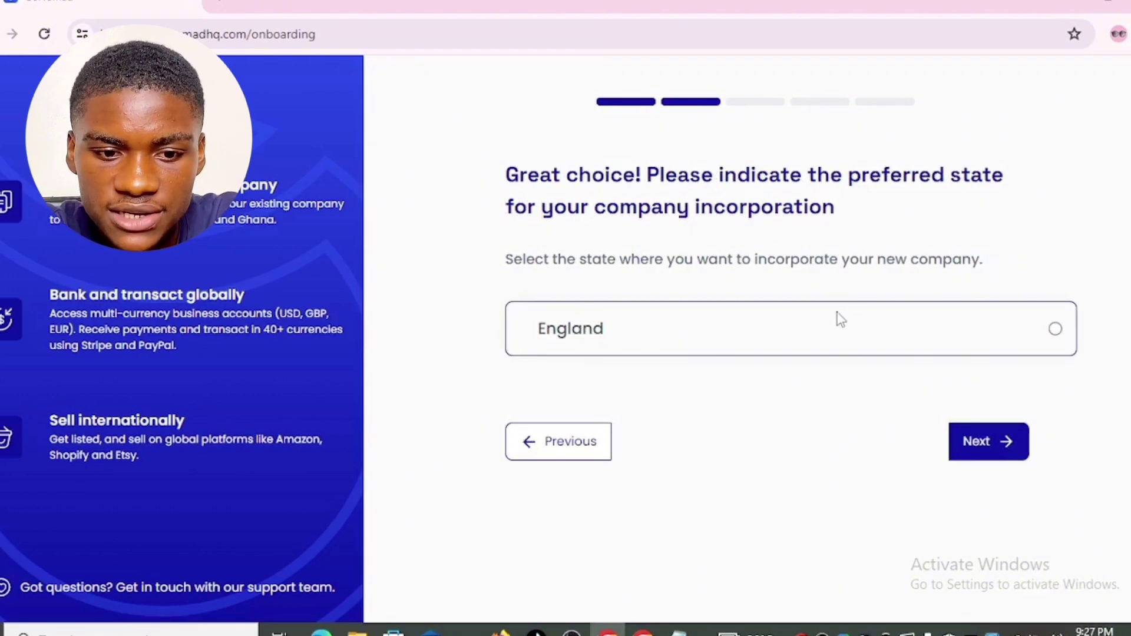
pyautogui.click(1005, 443)
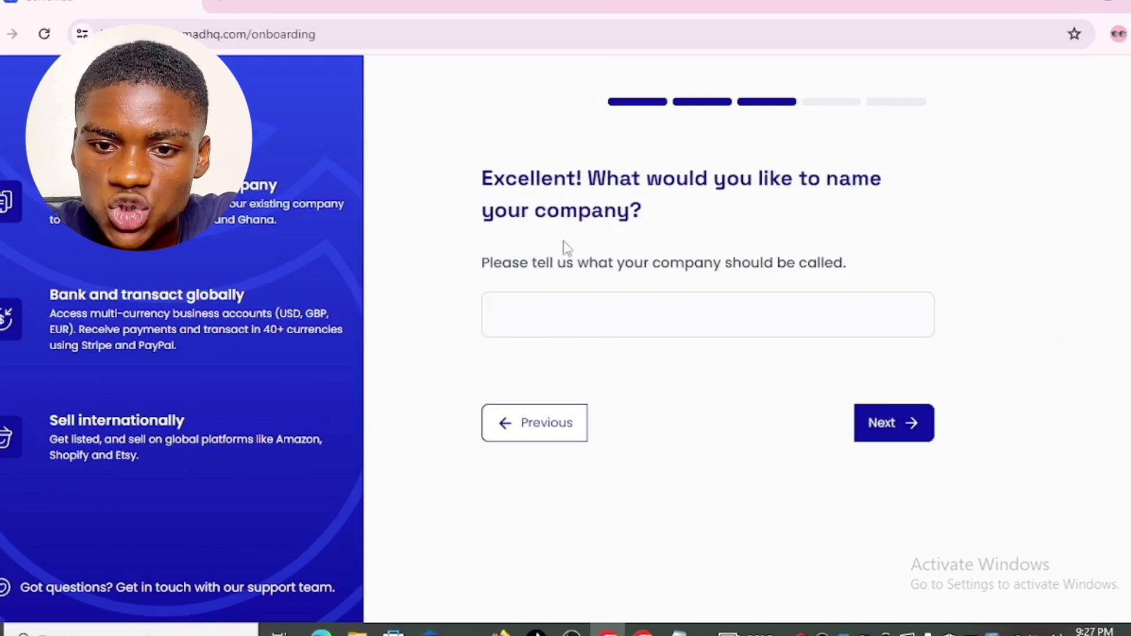
# Step: Name the company JE LTD, set its industry to Ecommerce, and select the phone number field
pyautogui.click(571, 318)
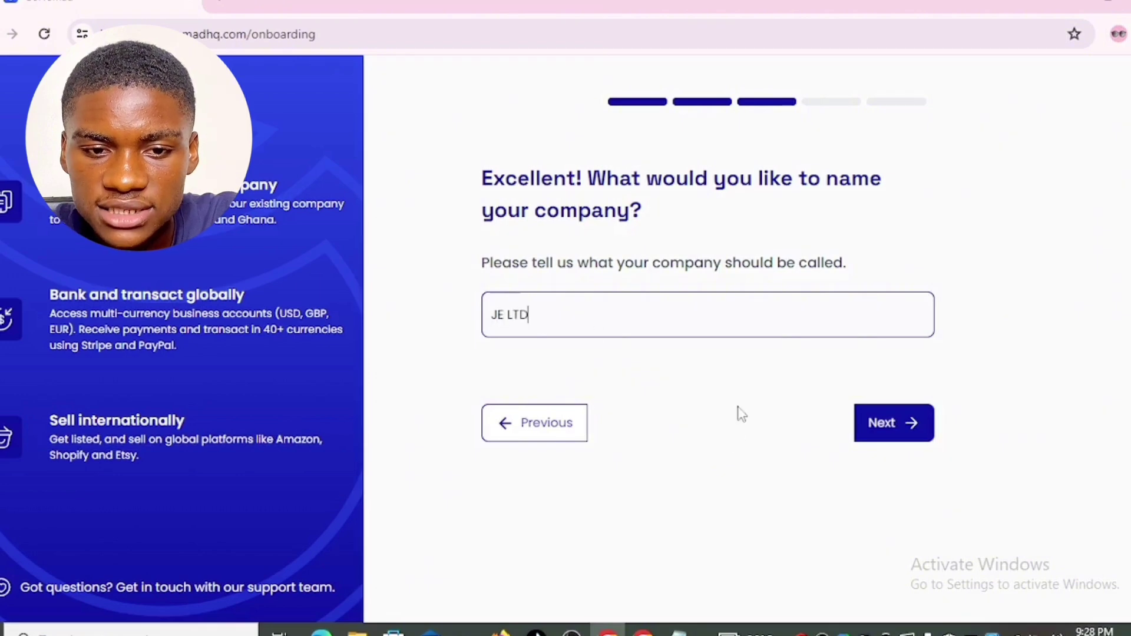
pyautogui.click(893, 436)
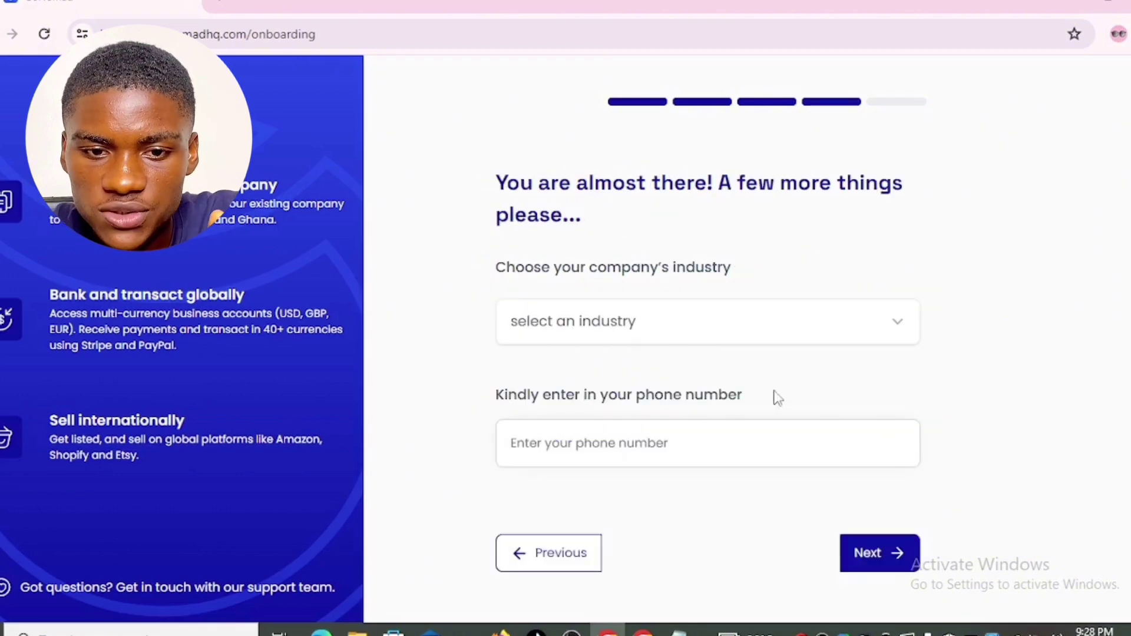
pyautogui.click(880, 314)
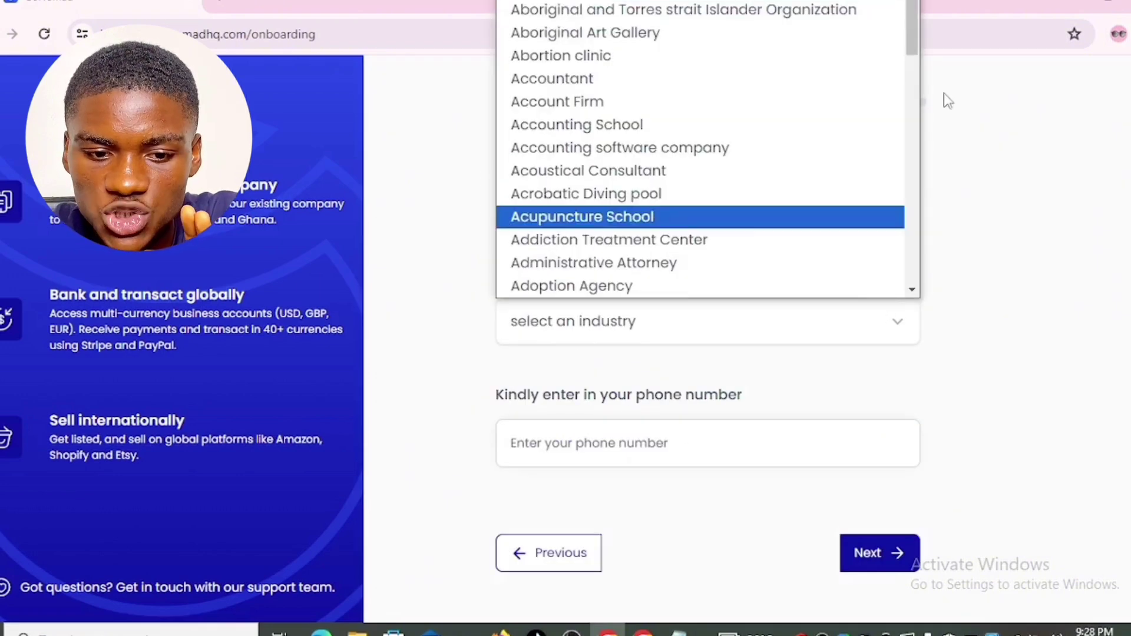
pyautogui.moveTo(913, 52); pyautogui.dragTo(914, 199)
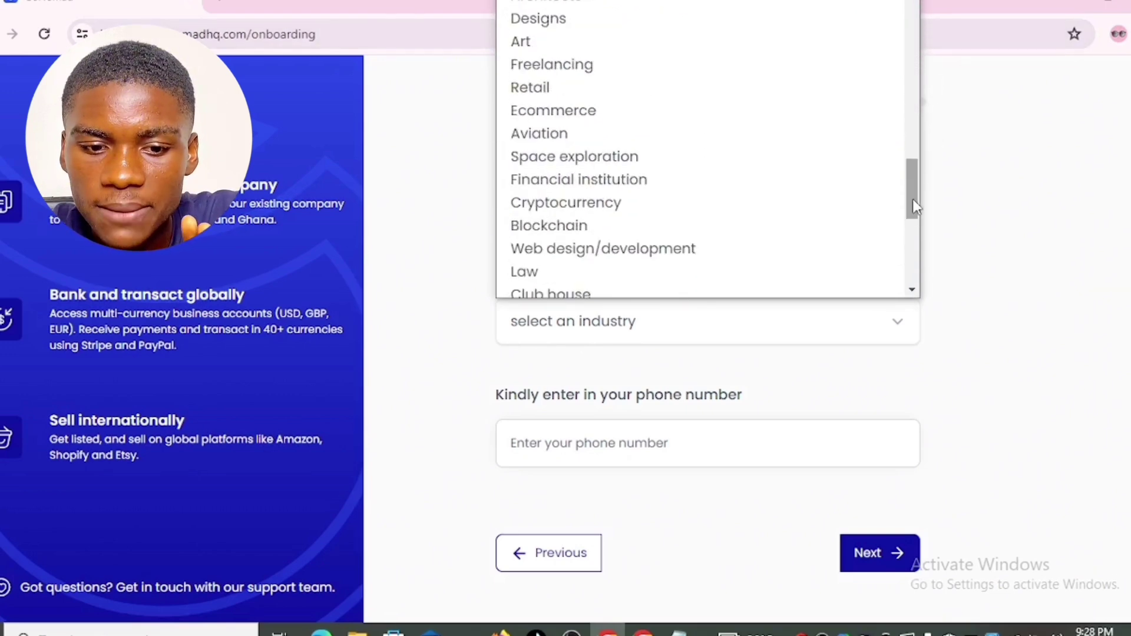
pyautogui.click(609, 109)
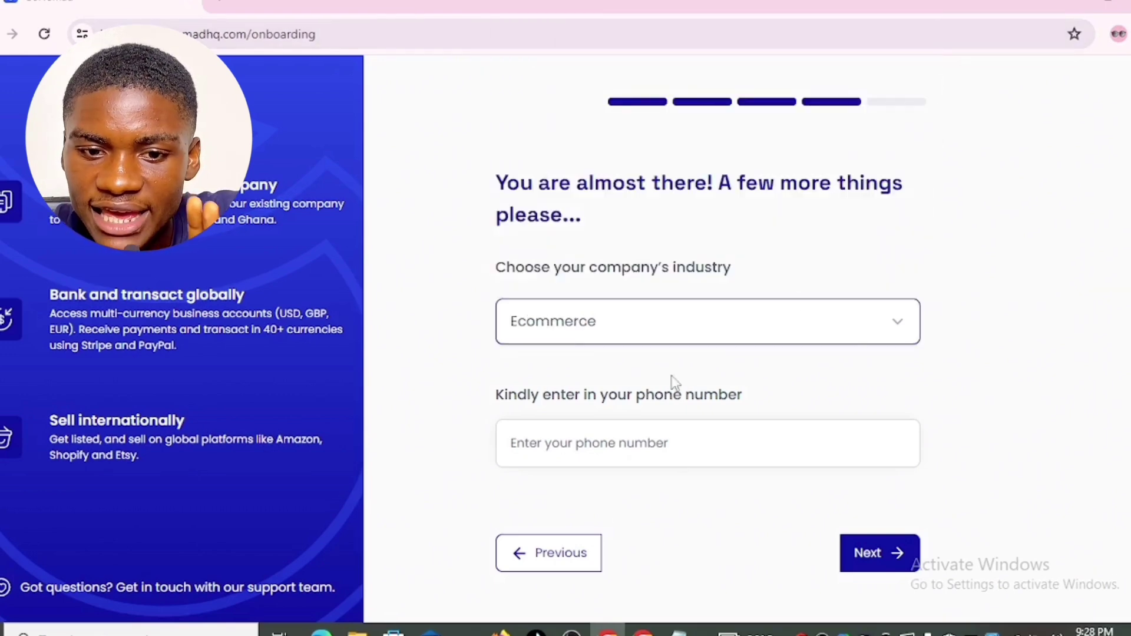
pyautogui.click(646, 443)
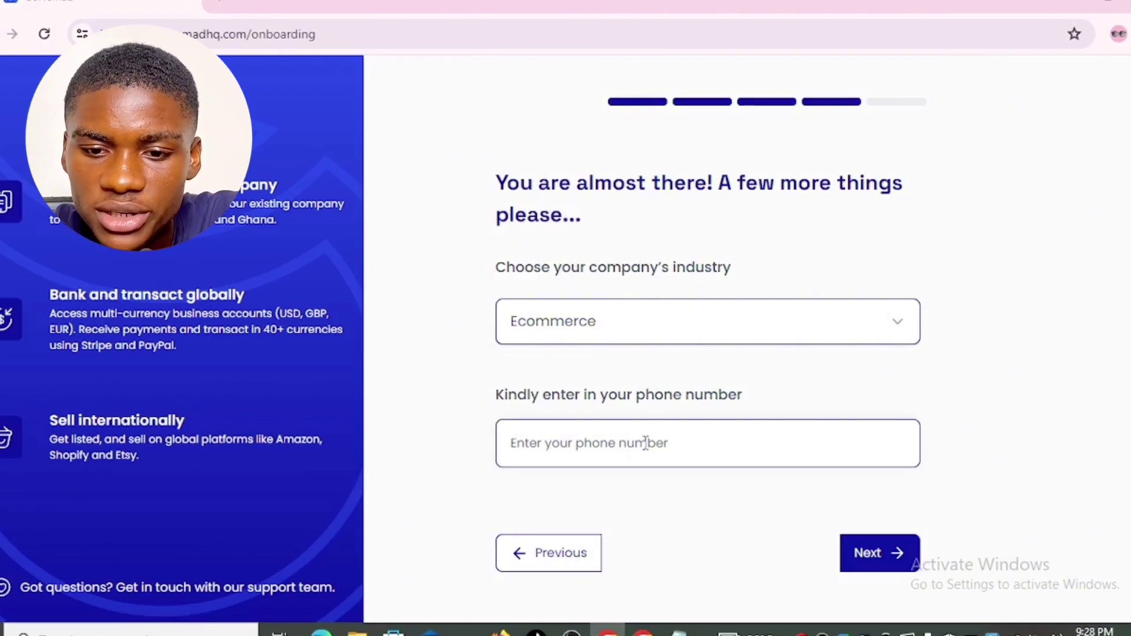
# Step: Enter a phone number, then choose to pay the ₦527,000 fee in Naira and proceed
pyautogui.write('00000000000000')
pyautogui.click(866, 551)
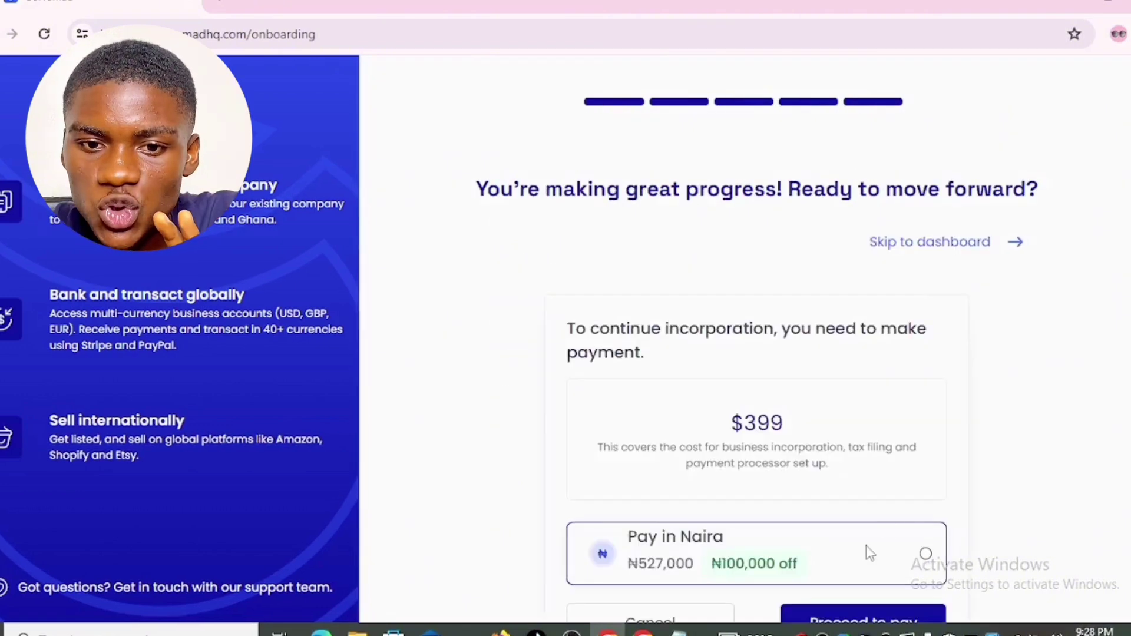
pyautogui.scroll(-1, 757, 354)
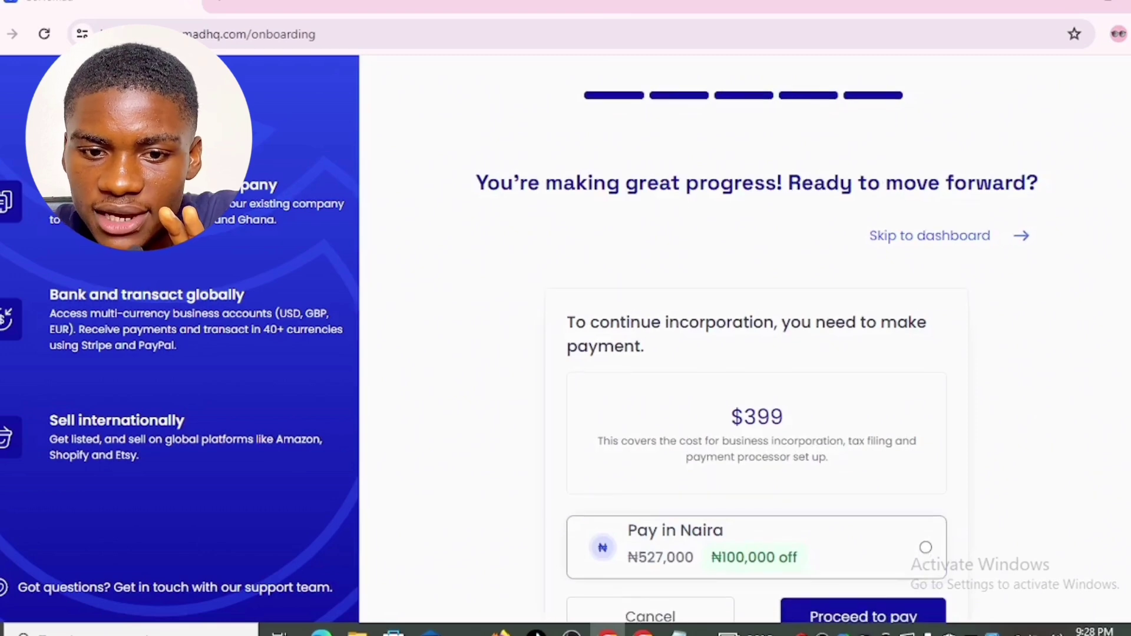
pyautogui.scroll(-1, 757, 354)
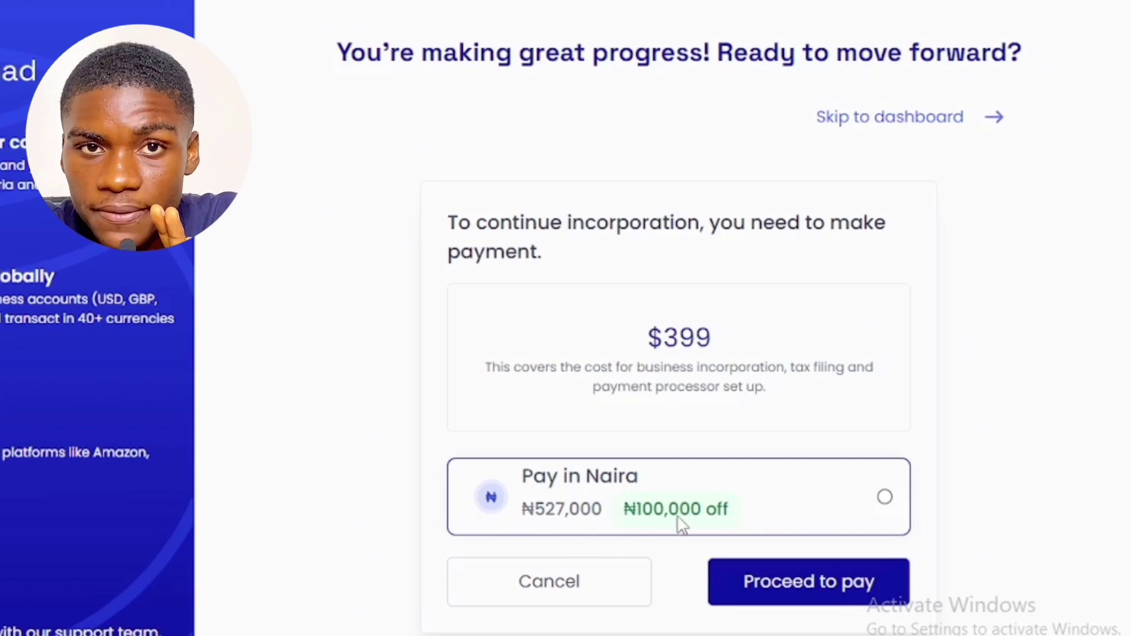
pyautogui.click(885, 498)
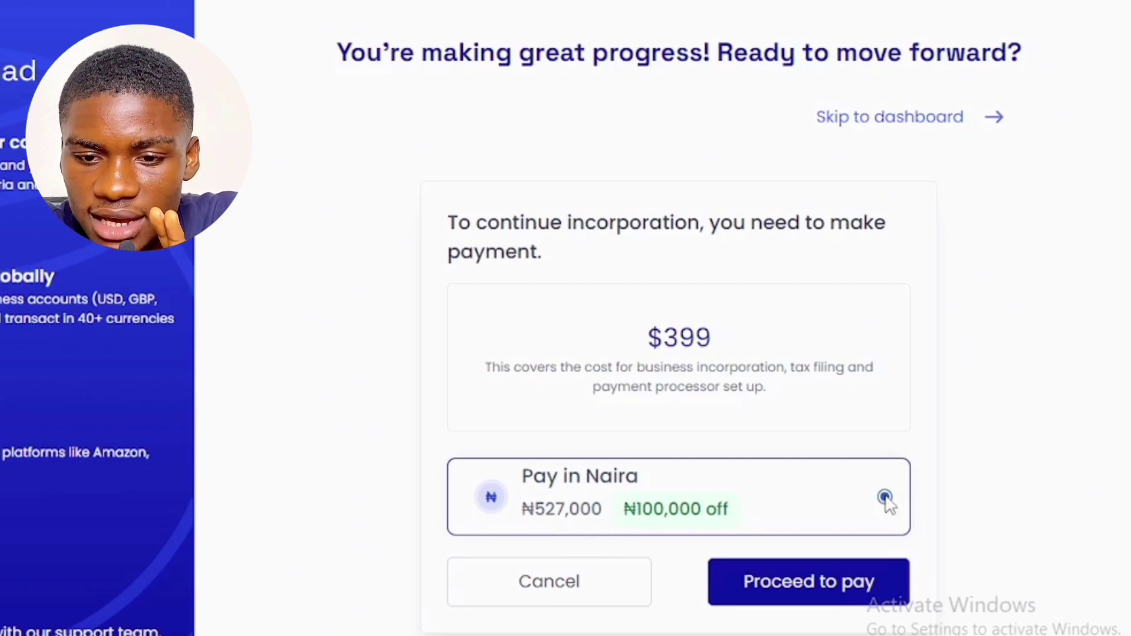
pyautogui.click(850, 601)
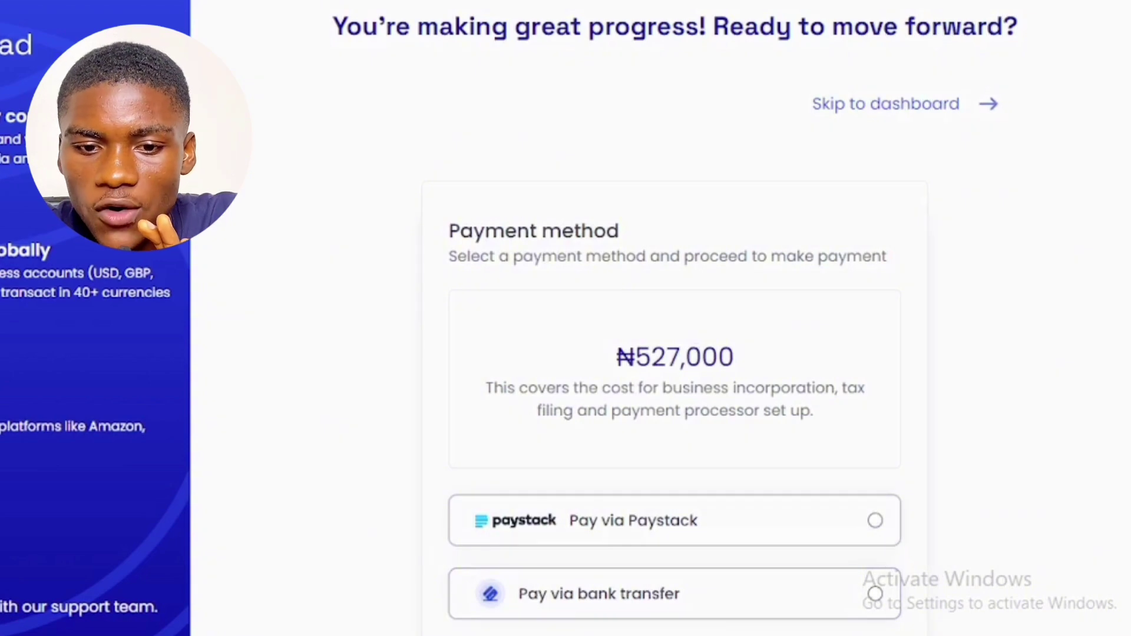
# Step: Open the Paystack checkout for the NGN 527,000 incorporation fee
pyautogui.scroll(-2, 675, 353)
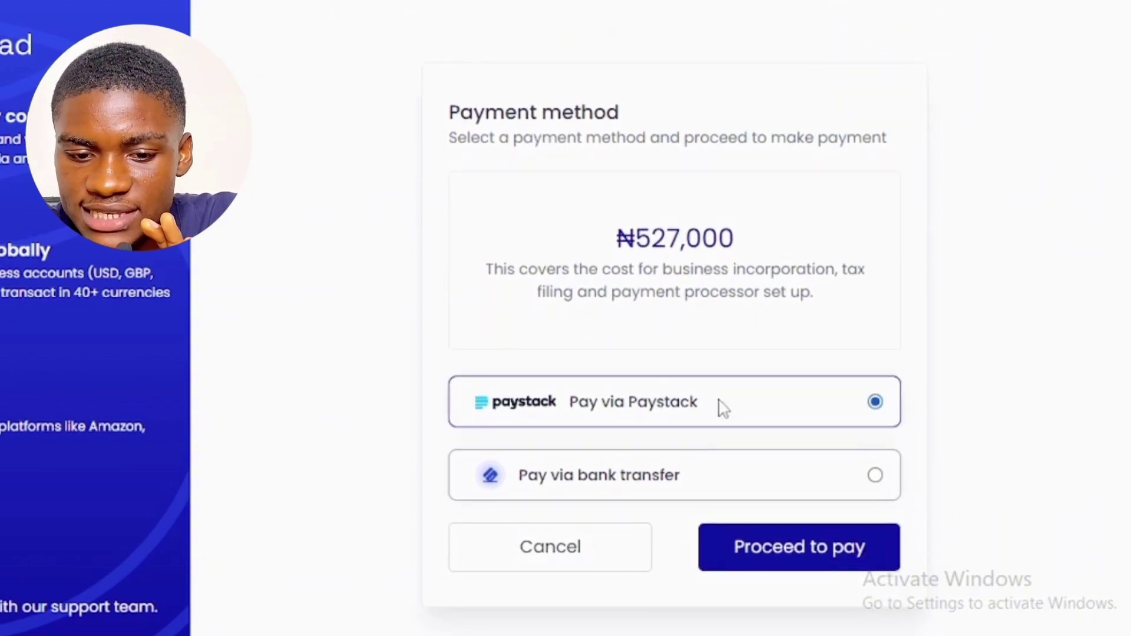
pyautogui.click(786, 571)
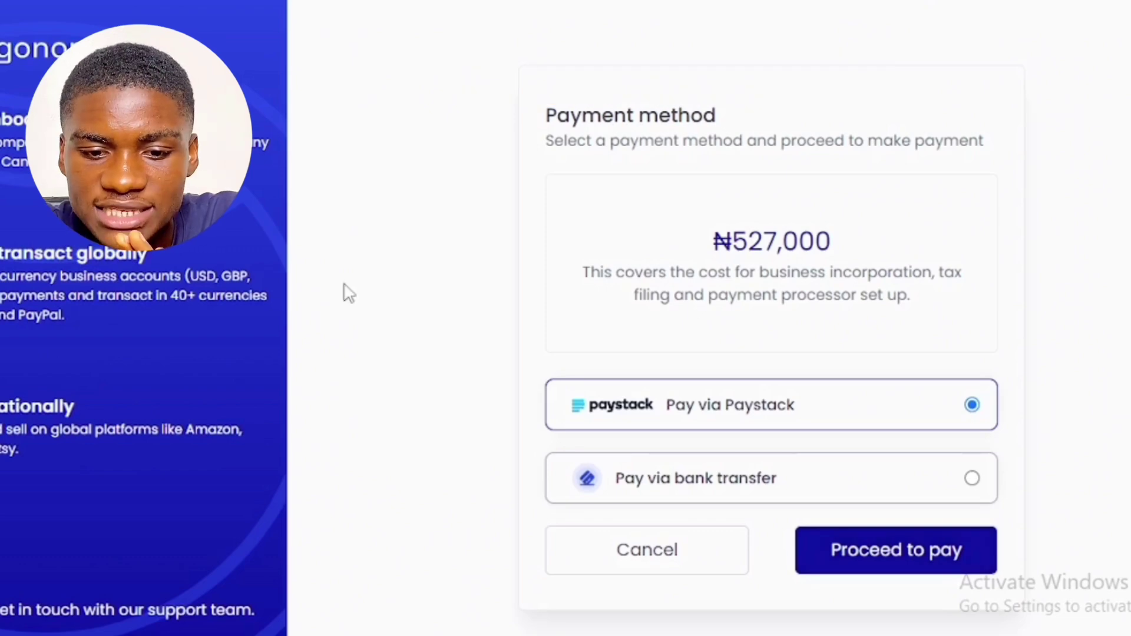
pyautogui.click(744, 491)
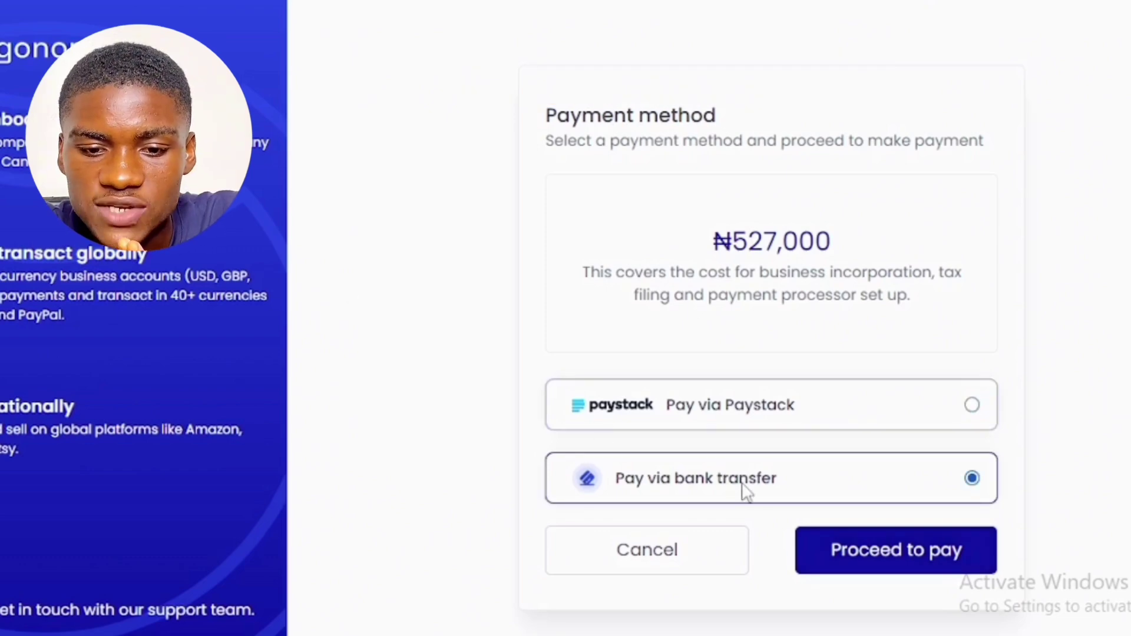
pyautogui.click(898, 568)
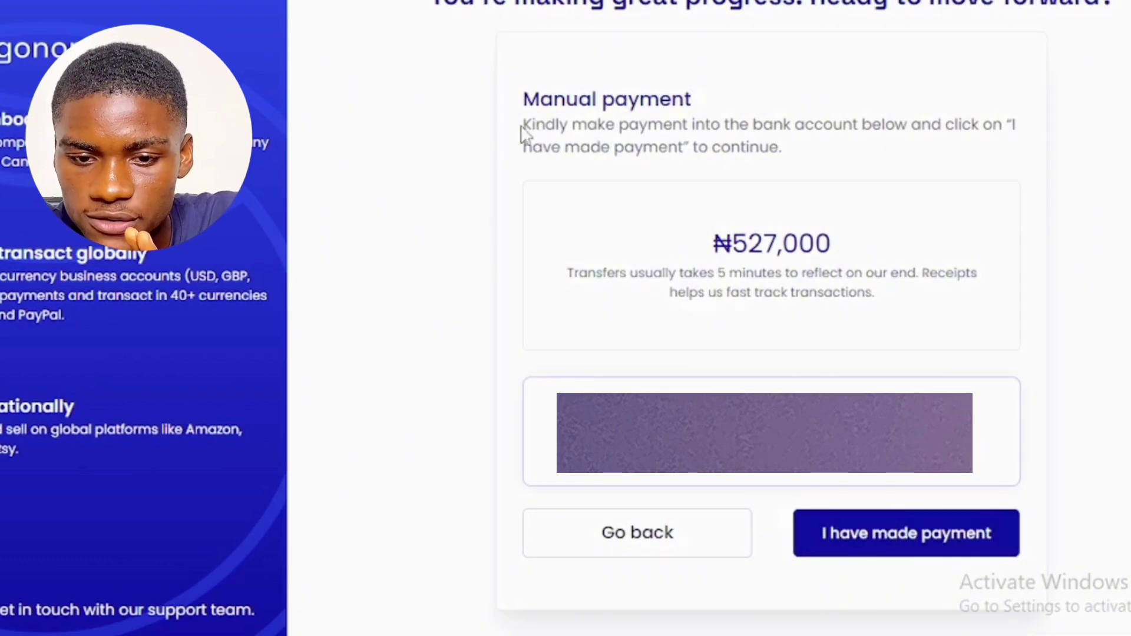
pyautogui.moveTo(521, 121); pyautogui.dragTo(859, 165)
pyautogui.click(859, 165)
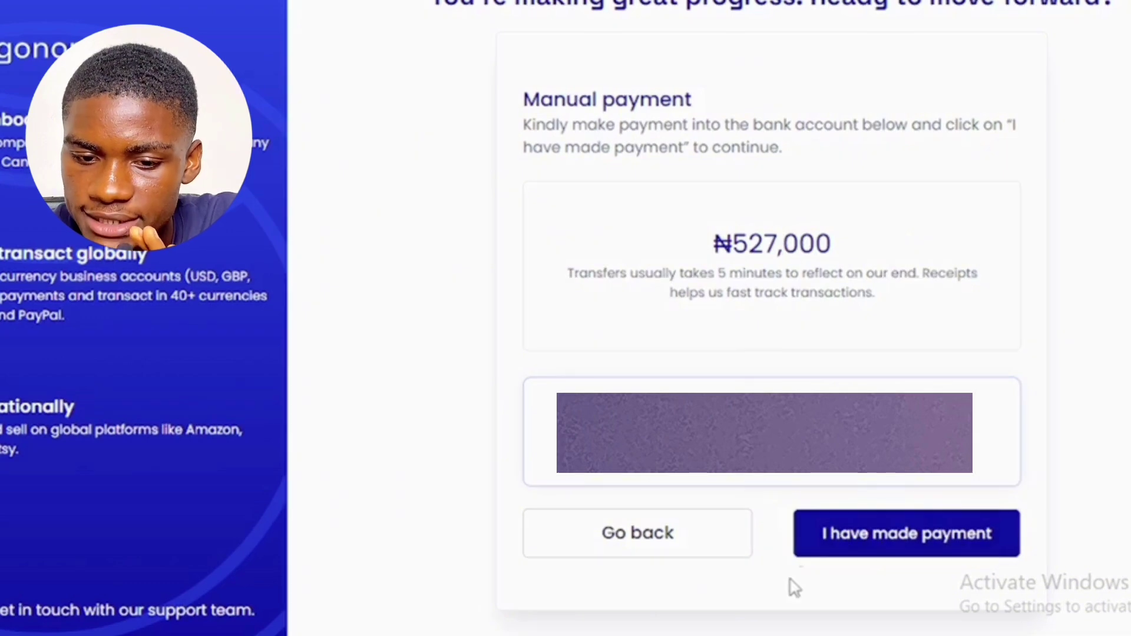
pyautogui.click(649, 552)
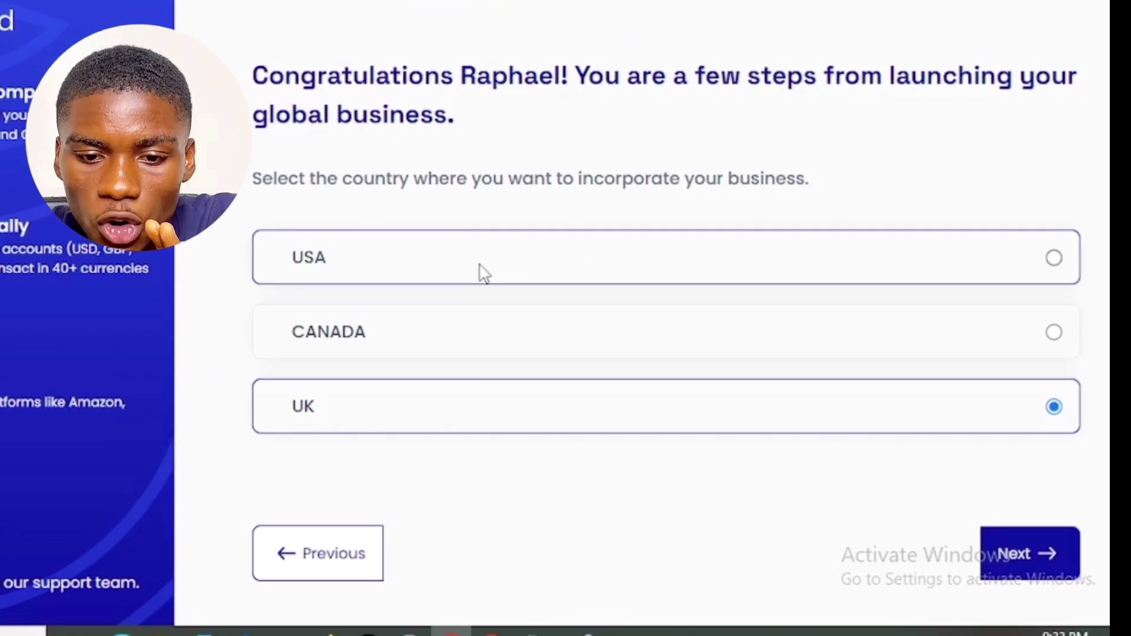
# Step: Choose USA with Kentucky, then advance through the name and industry steps to the payment page
pyautogui.click(603, 300)
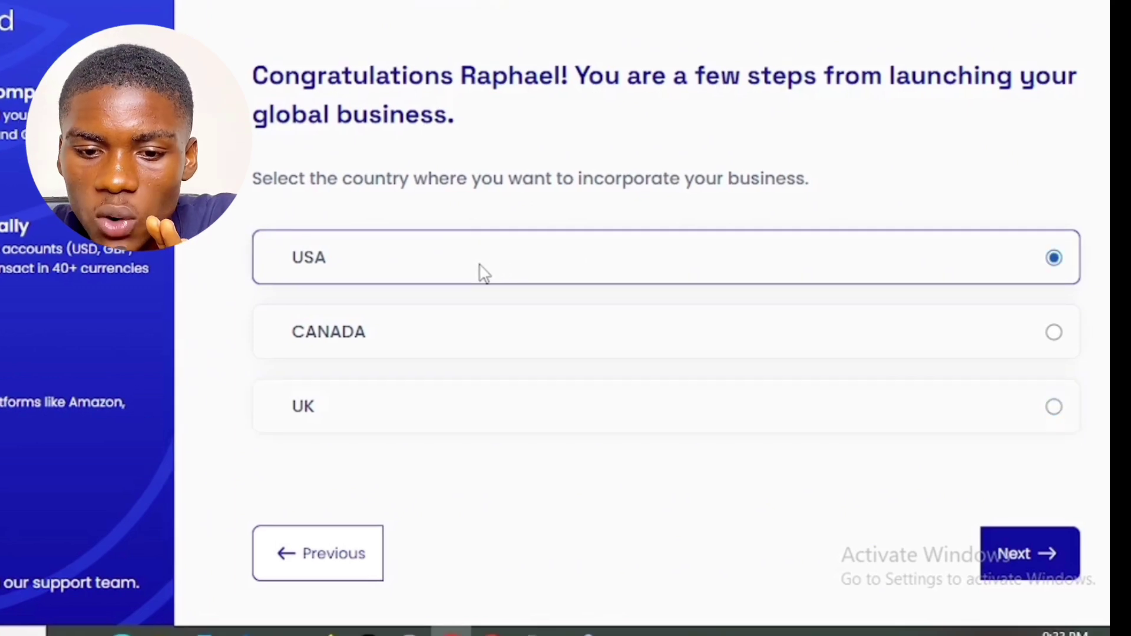
pyautogui.click(1040, 559)
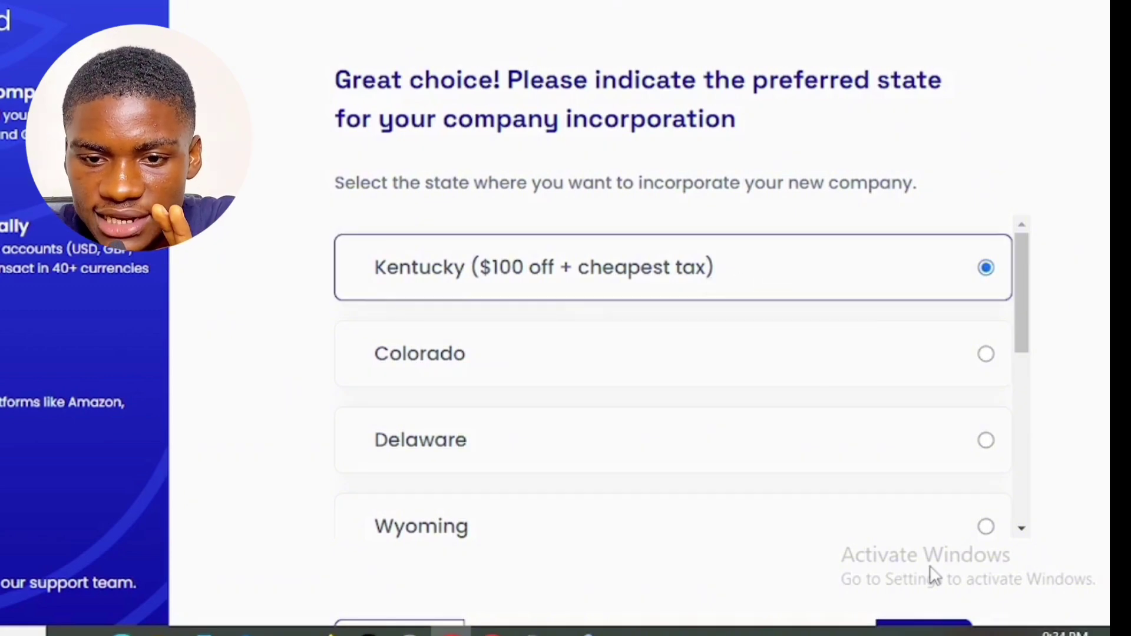
pyautogui.click(940, 628)
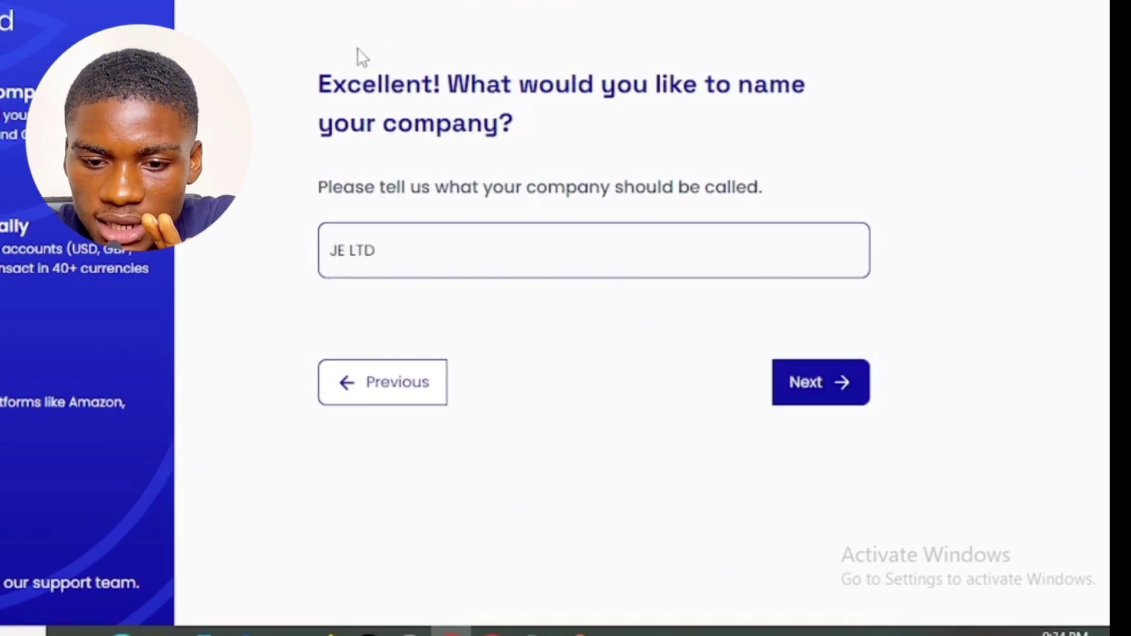
pyautogui.click(839, 384)
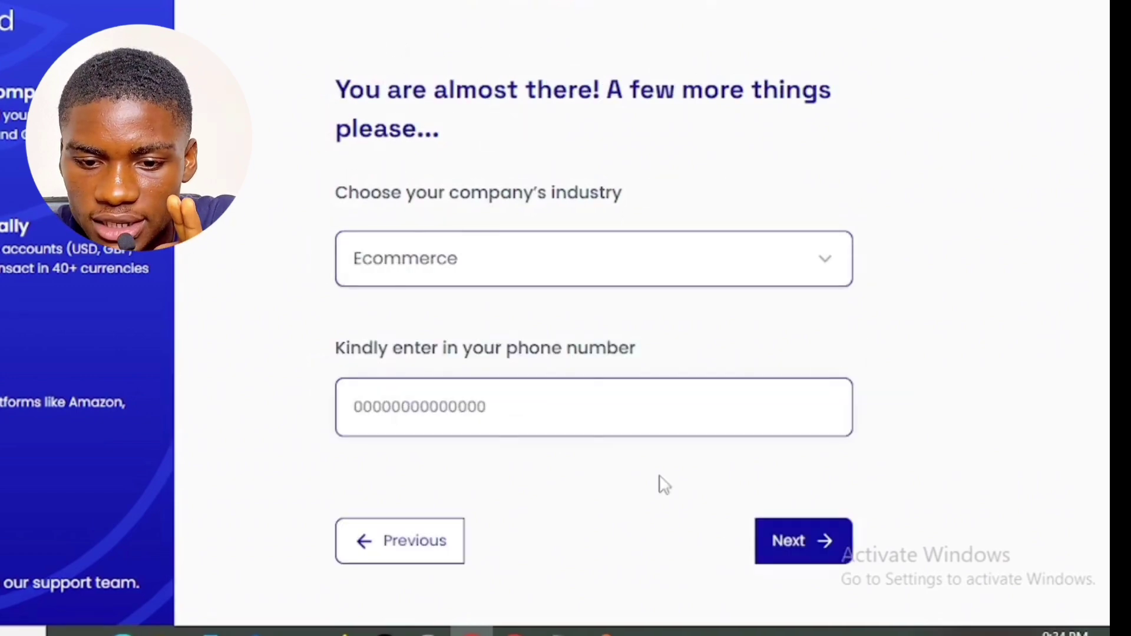
pyautogui.click(776, 541)
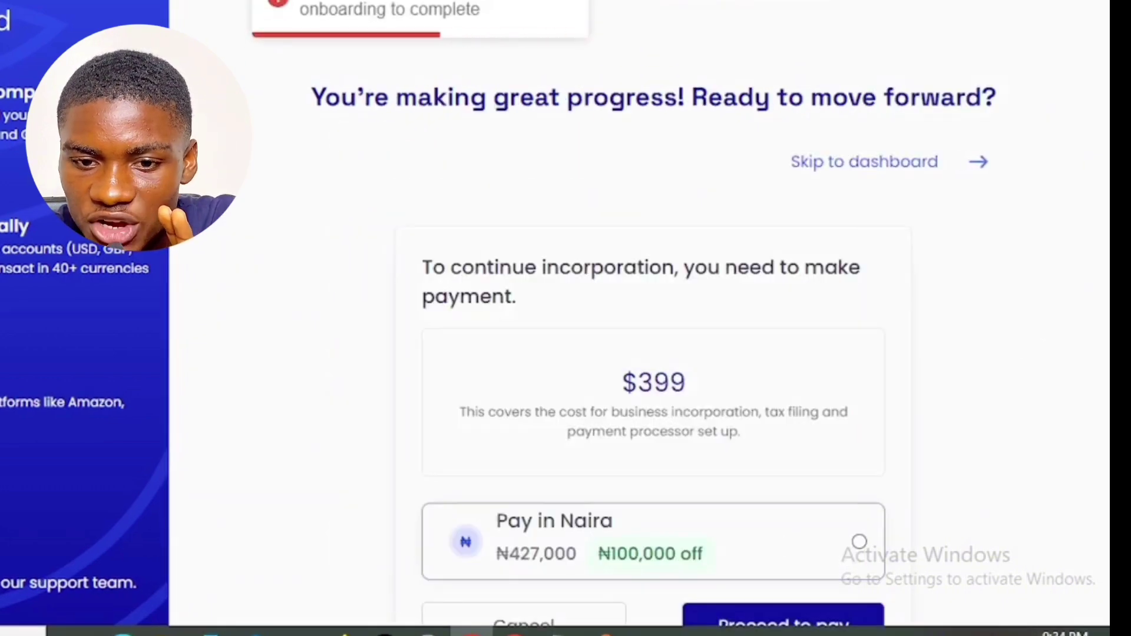
# Step: Pay the USA company's ₦427,000 fee in Naira and review the Paystack and bank transfer options
pyautogui.scroll(-2, 654, 330)
pyautogui.scroll(-1, 654, 329)
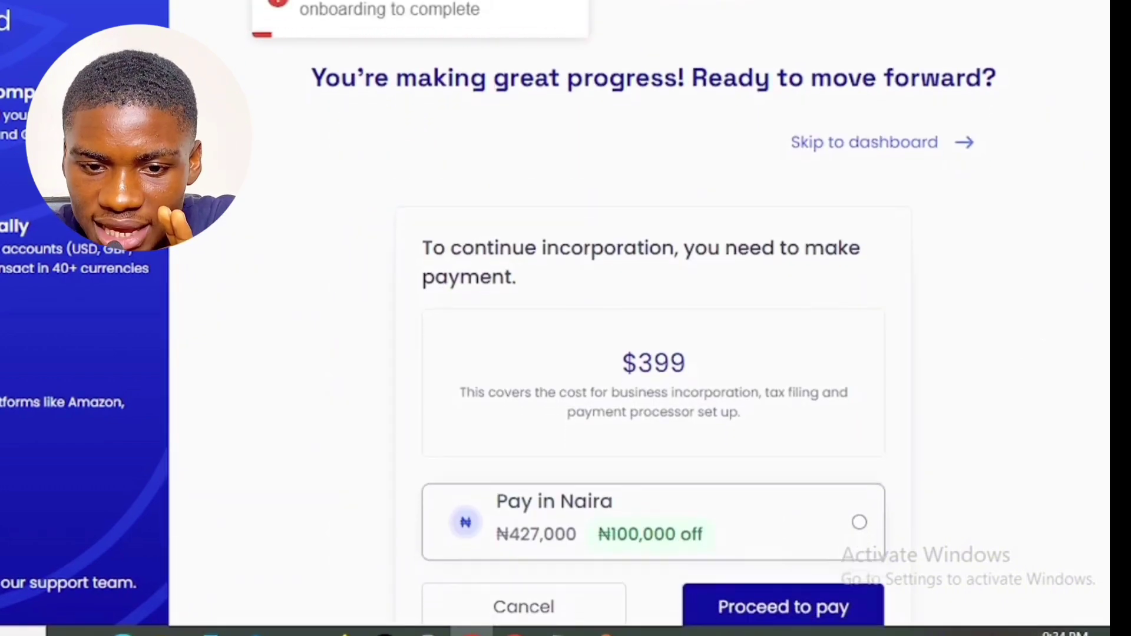
pyautogui.scroll(-1, 654, 330)
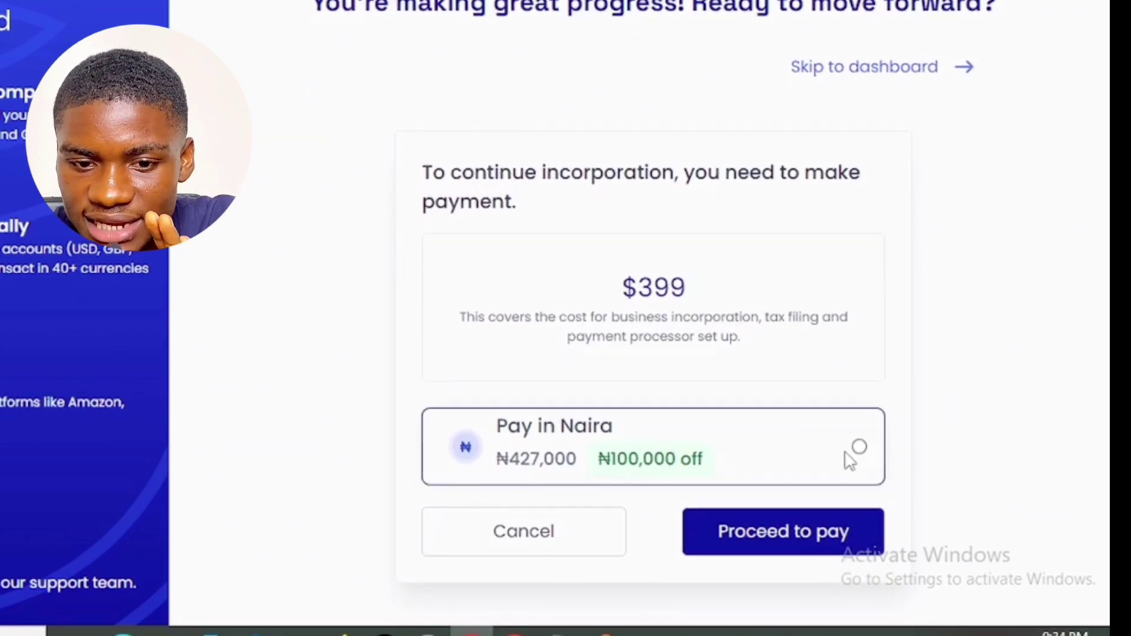
pyautogui.click(848, 456)
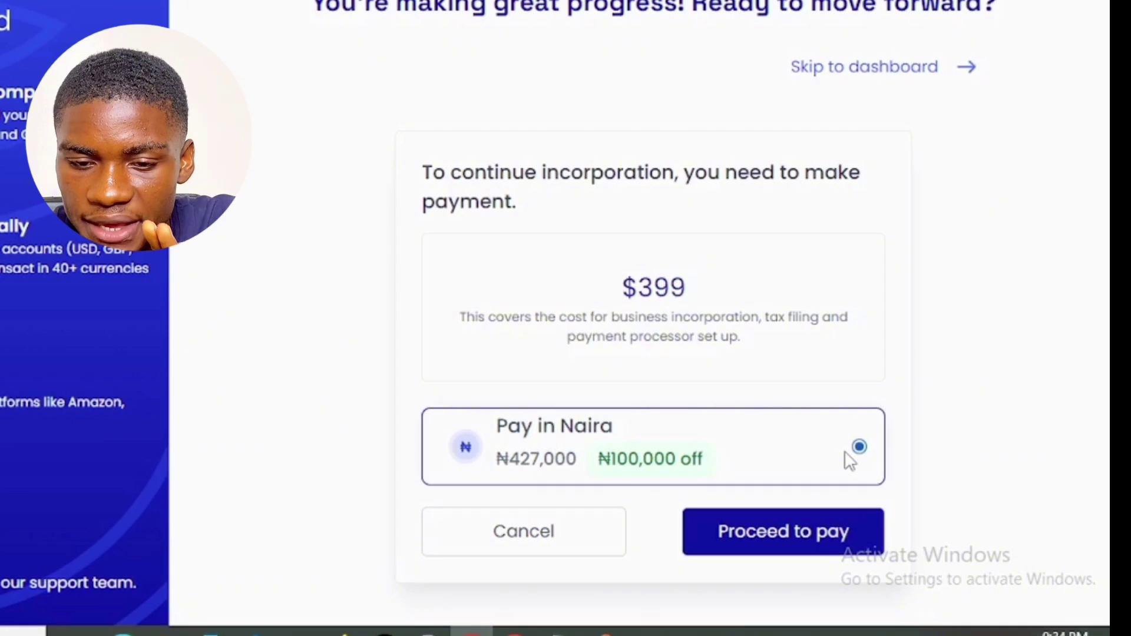
pyautogui.click(782, 545)
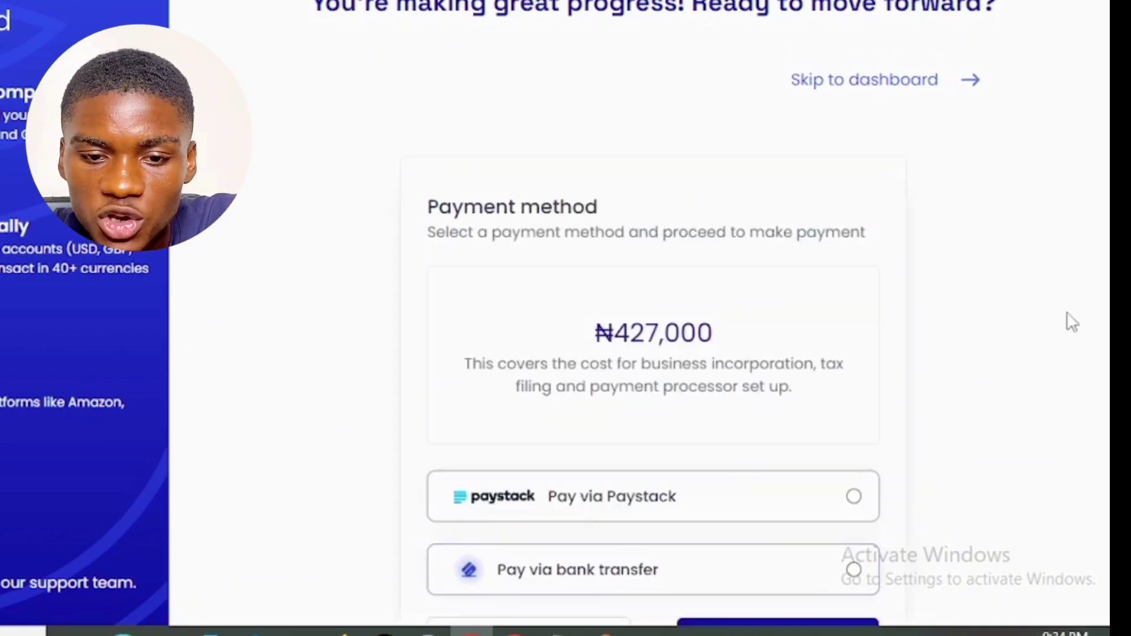
pyautogui.scroll(-2, 653, 318)
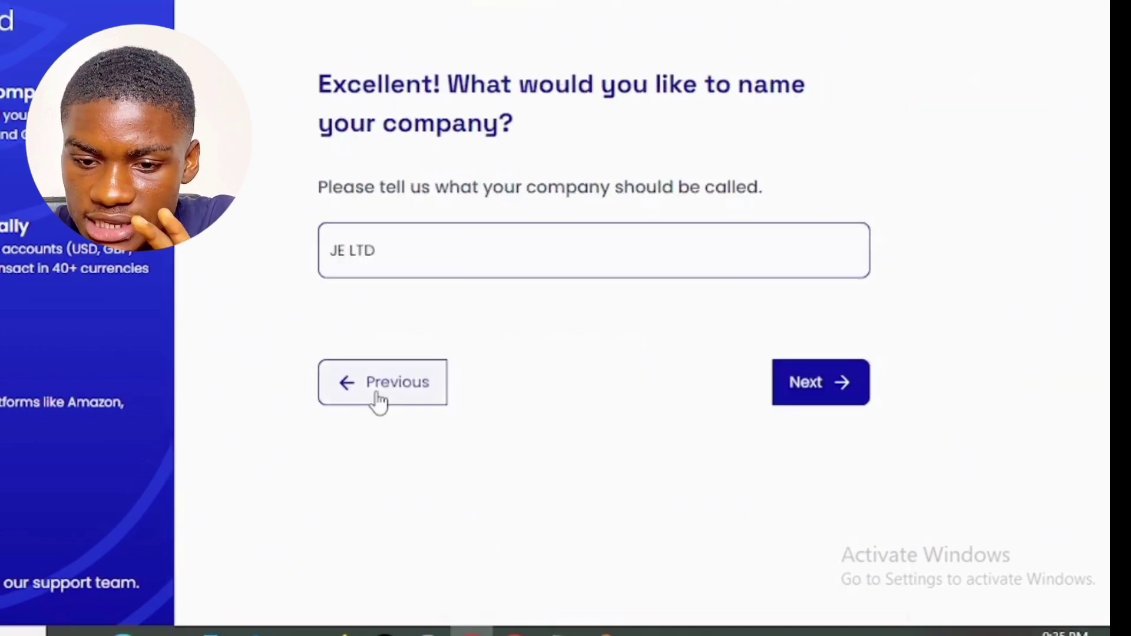
# Step: Go back to the start of onboarding and return to the country selection step
pyautogui.click(379, 403)
pyautogui.click(367, 575)
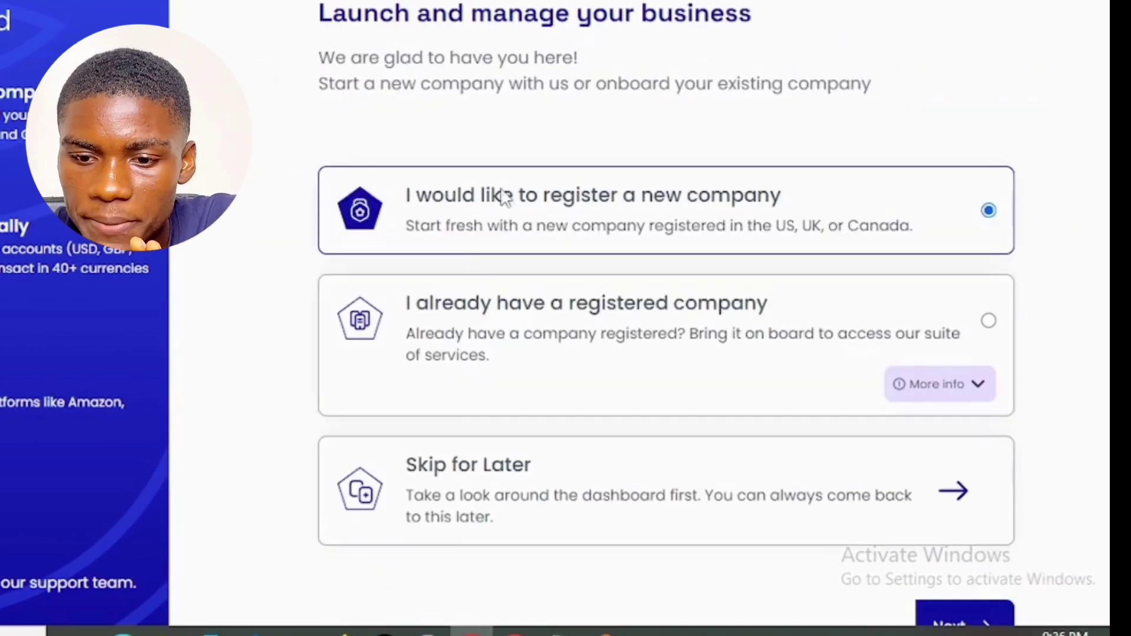
pyautogui.click(972, 624)
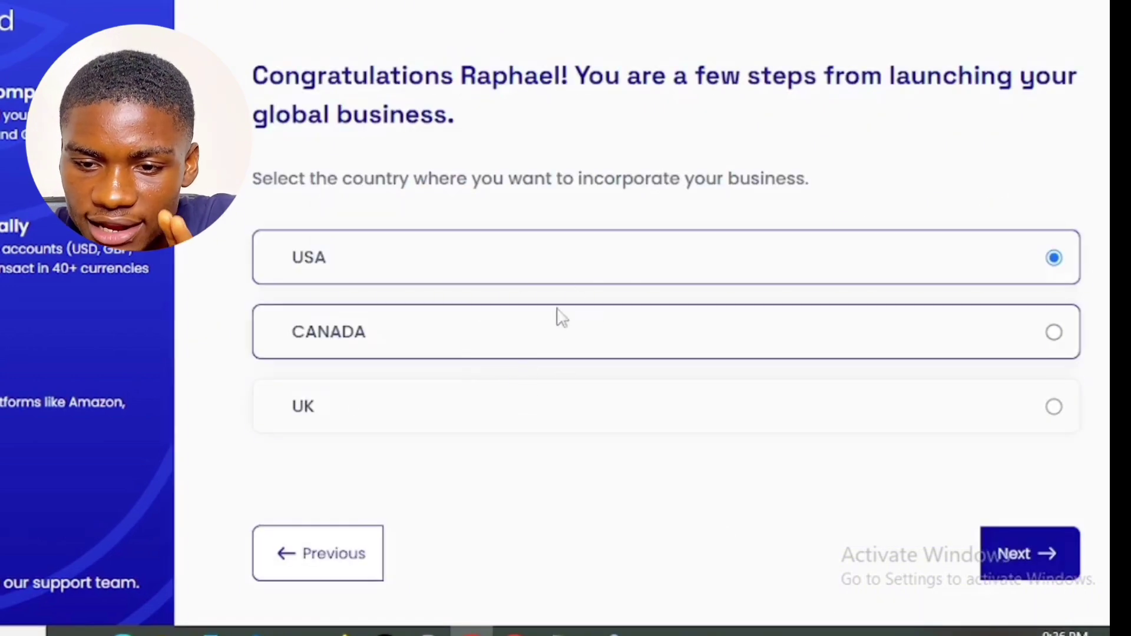
# Step: Choose Canada with Ontario and advance to the payment page showing $499 or ₦687,000
pyautogui.click(614, 337)
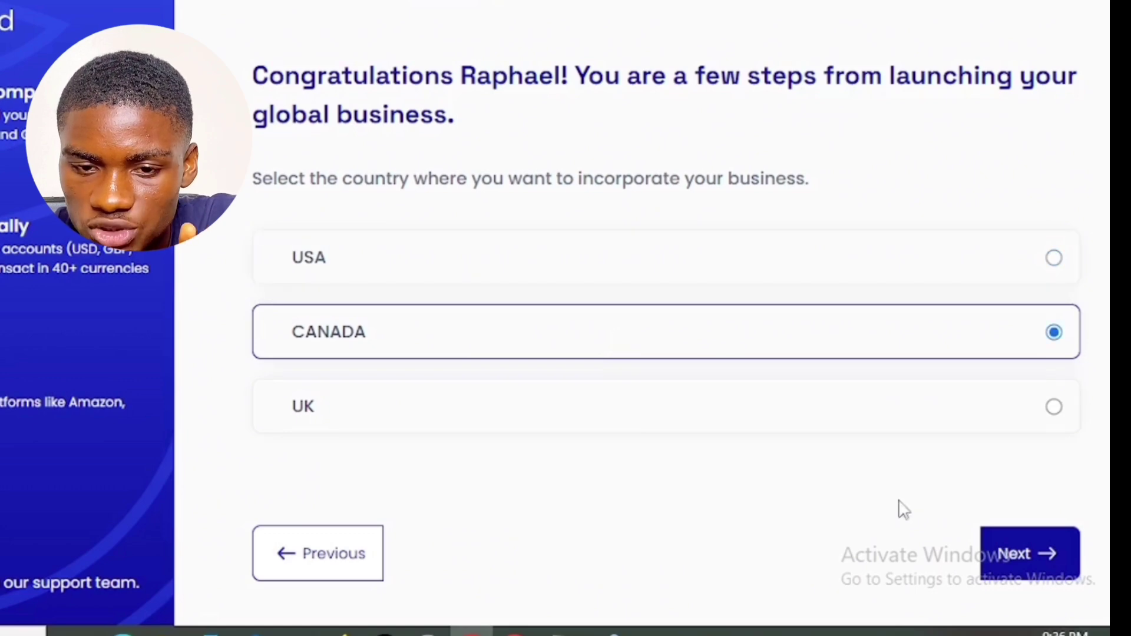
pyautogui.click(1055, 567)
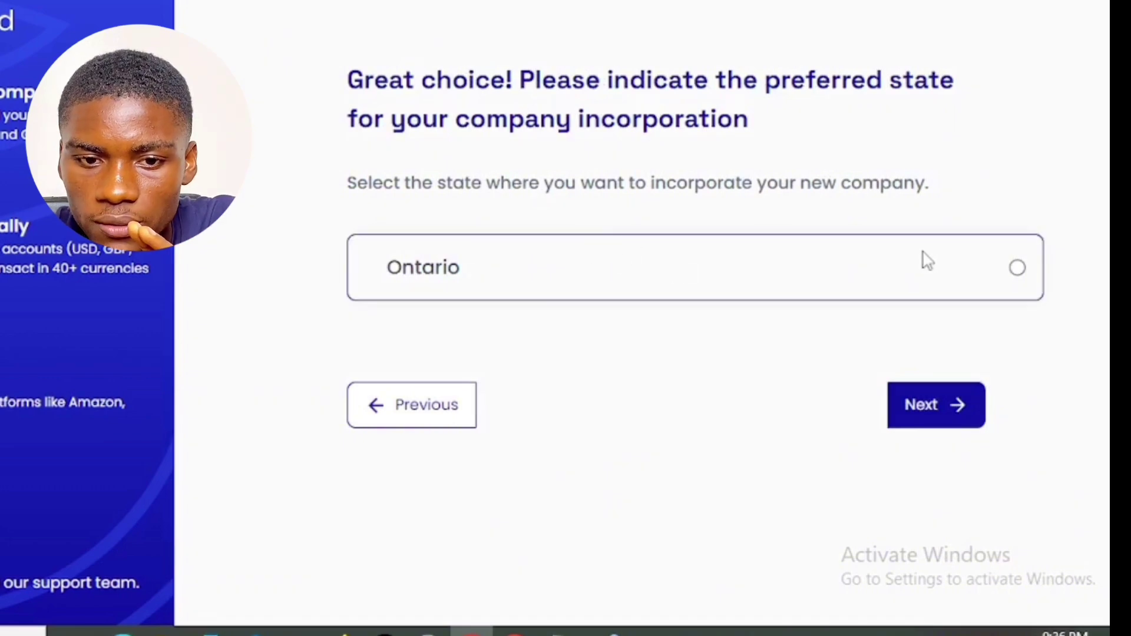
pyautogui.click(995, 289)
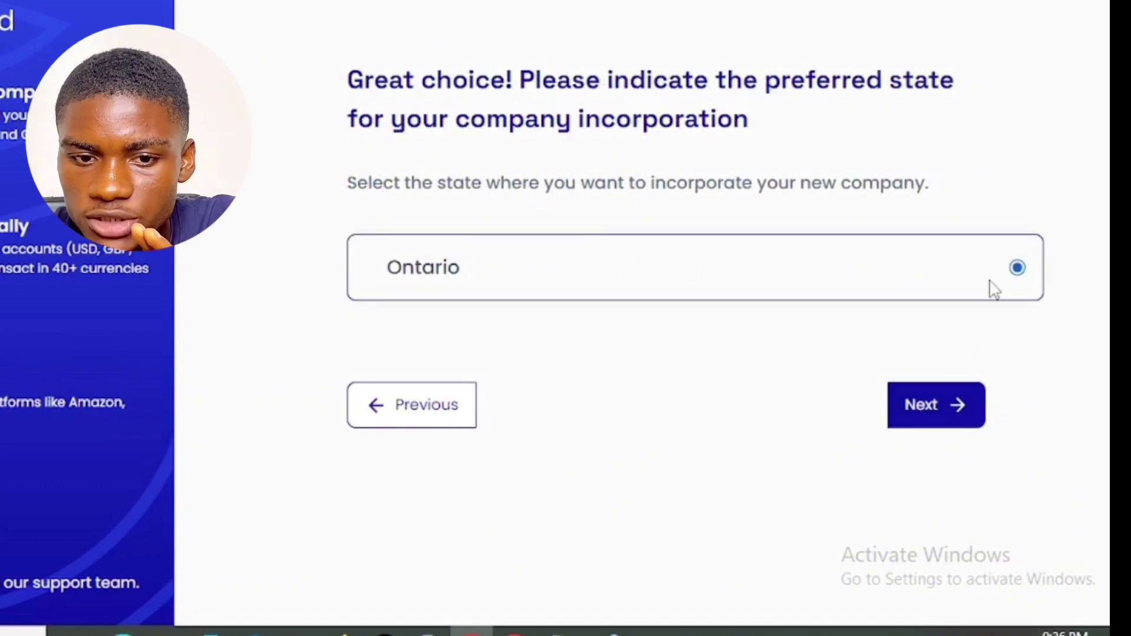
pyautogui.click(968, 406)
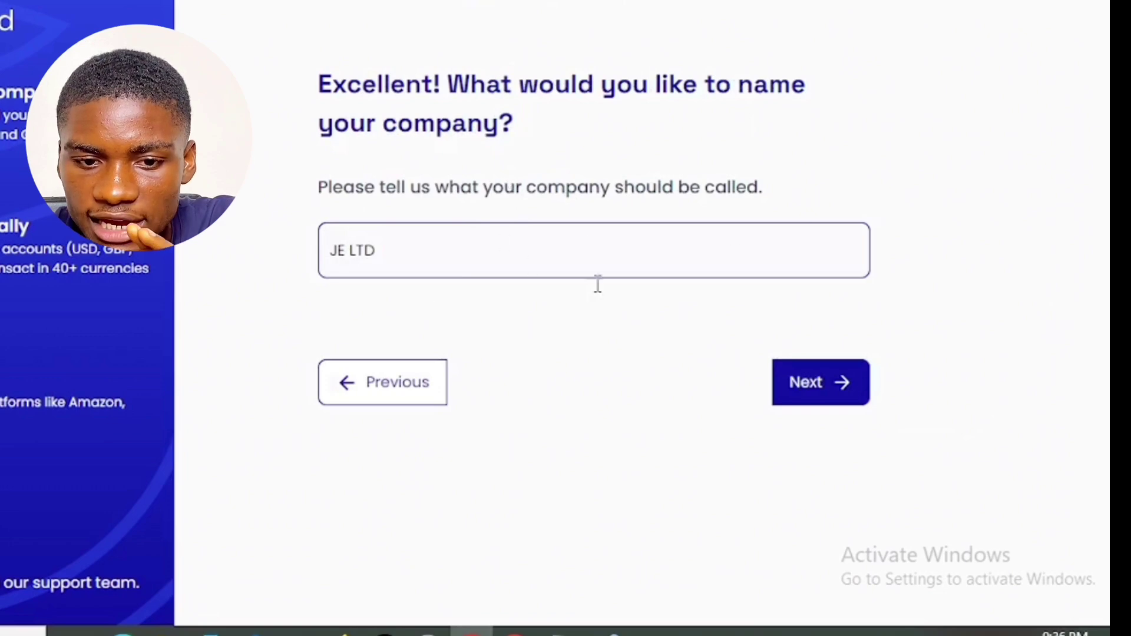
pyautogui.click(850, 401)
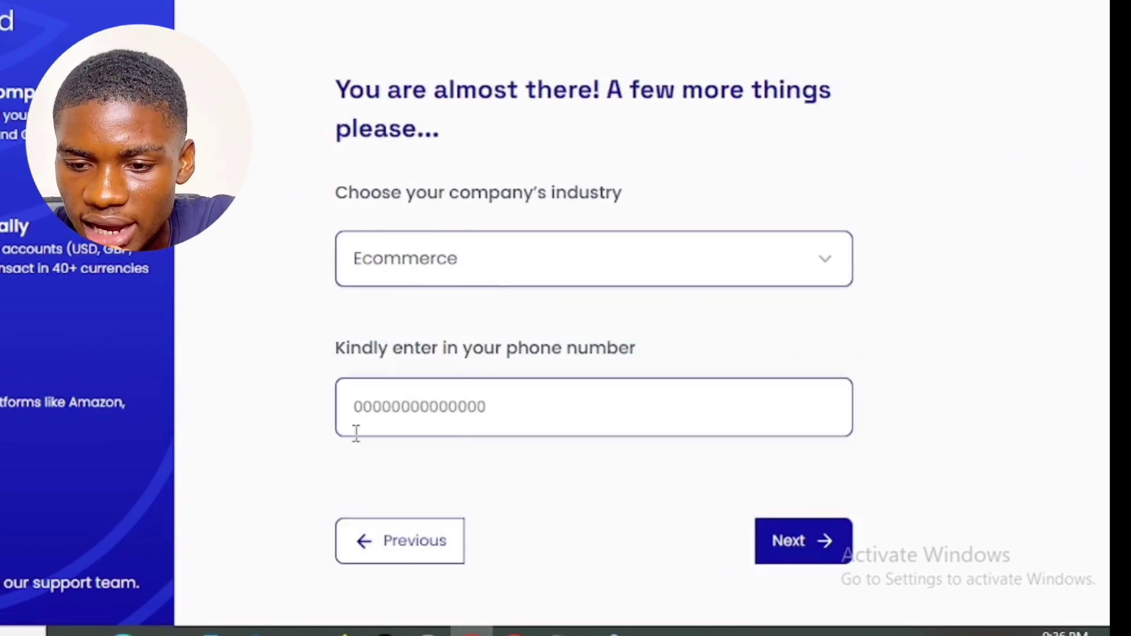
pyautogui.click(792, 538)
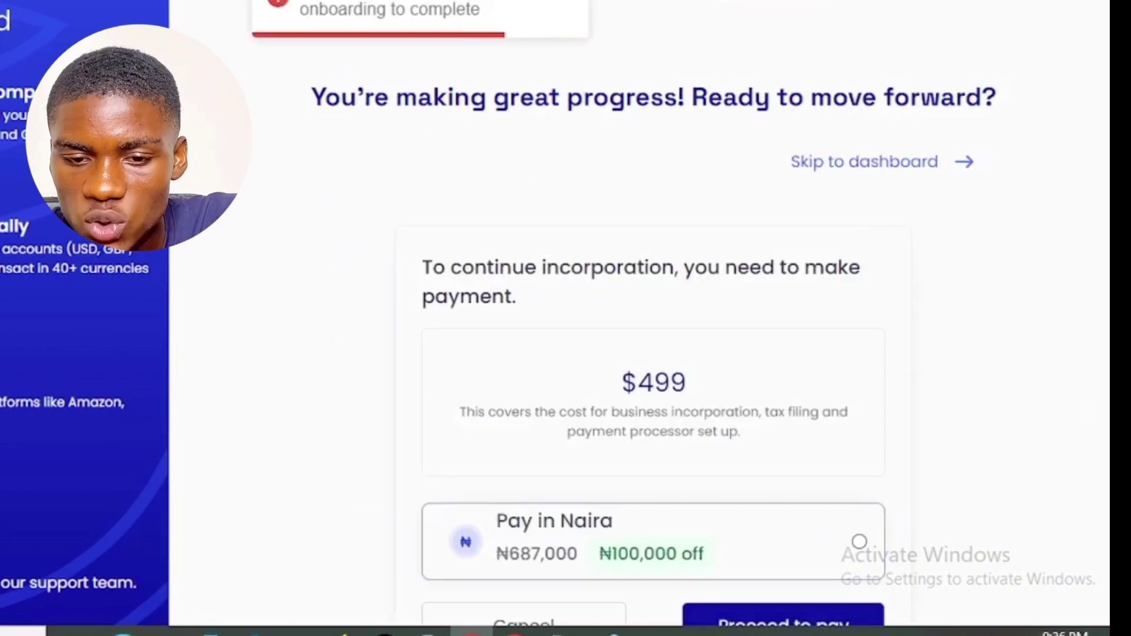
# Step: Scroll to the Pay in Naira option for the $499 Ontario incorporation, ₦687,000 after the ₦100,000 discount
pyautogui.scroll(-2, 654, 330)
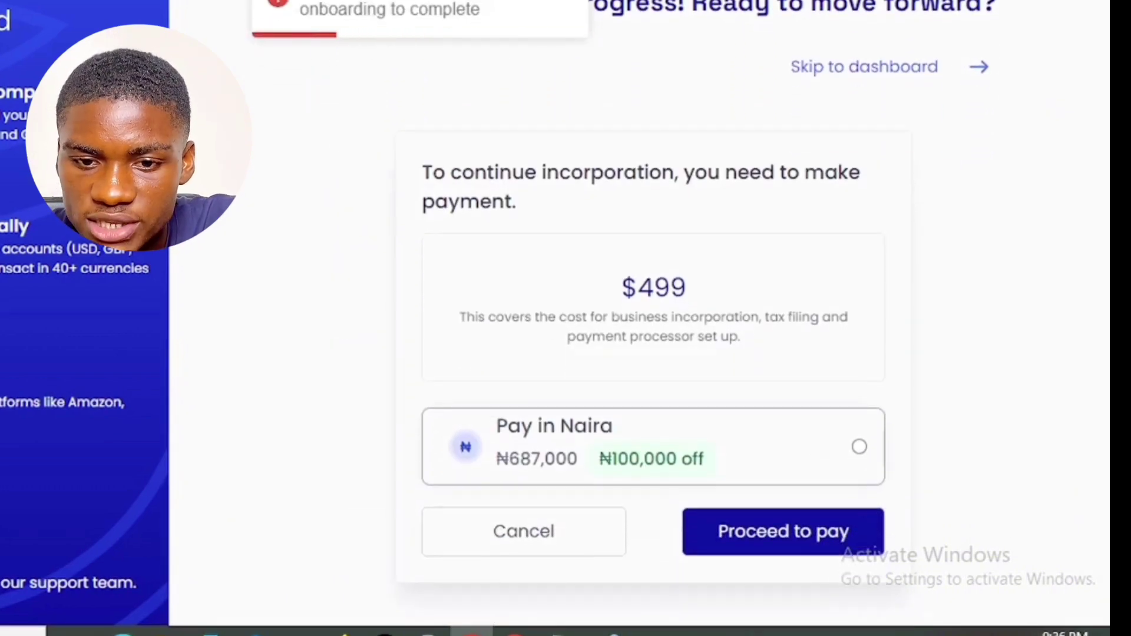